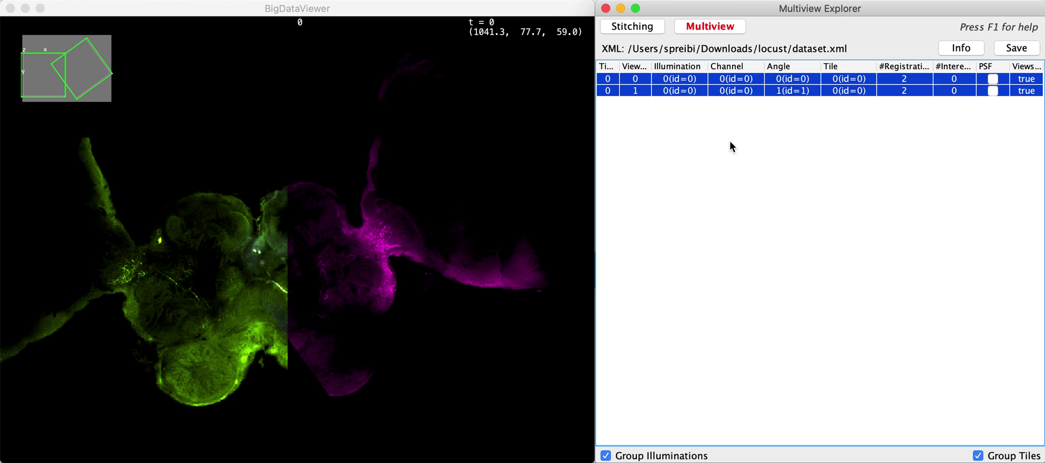
Shift the green view slightly right in BigDataViewer to line it up with the magenta view
{"action": "left_click", "coordinate": [312, 253]}
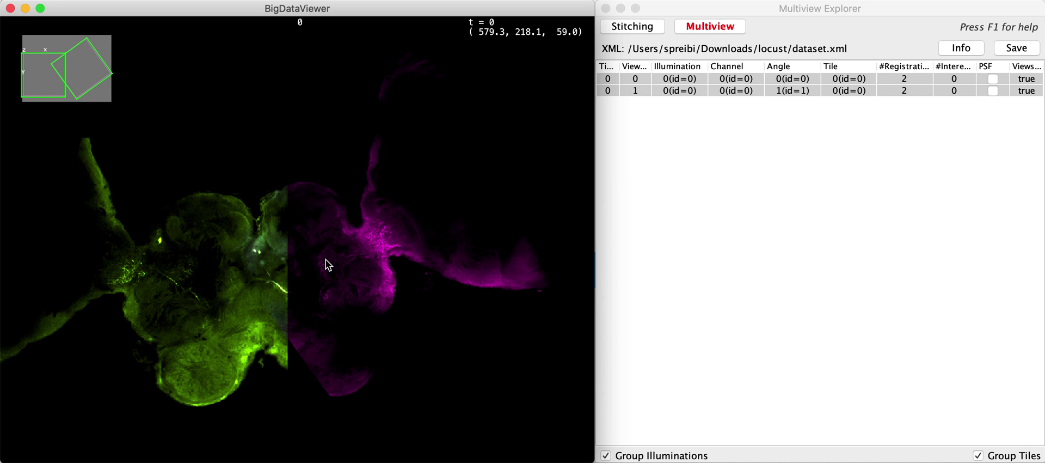
{"action": "key", "text": "t"}
{"action": "left_click_drag", "start_coordinate": [316, 266], "coordinate": [326, 266]}
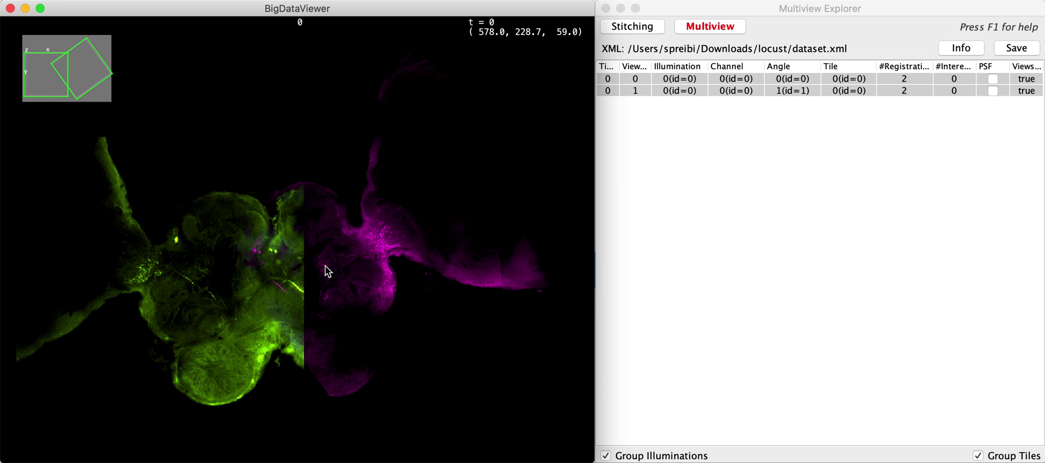
{"action": "key", "text": "t"}
Bake the manual BDV transform into the registrations of both views
{"action": "left_click_drag", "start_coordinate": [763, 79], "coordinate": [744, 88]}
{"action": "right_click", "coordinate": [744, 87]}
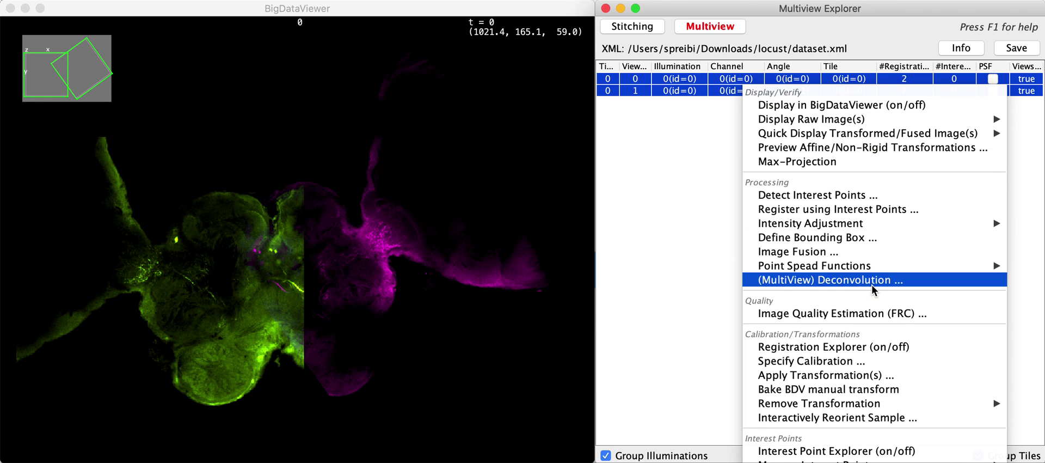
{"action": "left_click", "coordinate": [865, 390]}
{"action": "left_click", "coordinate": [743, 199]}
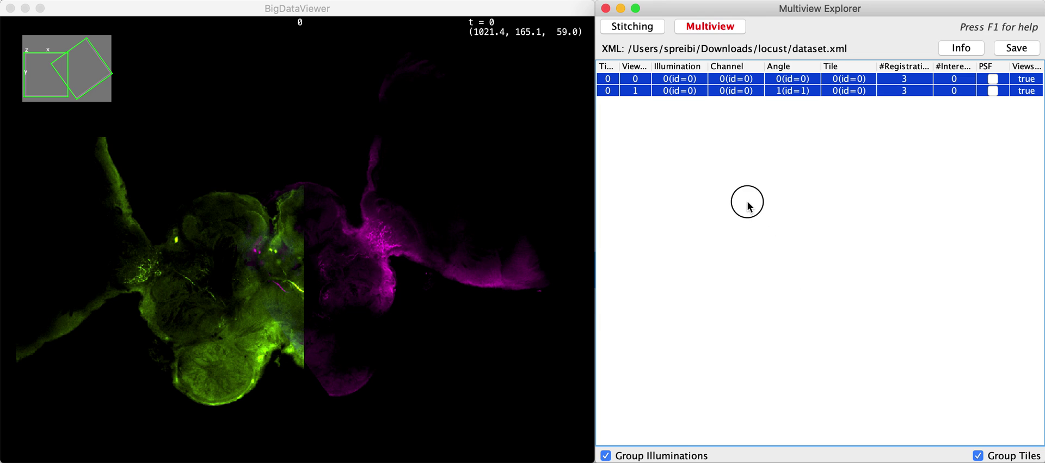
{"action": "right_click", "coordinate": [731, 88]}
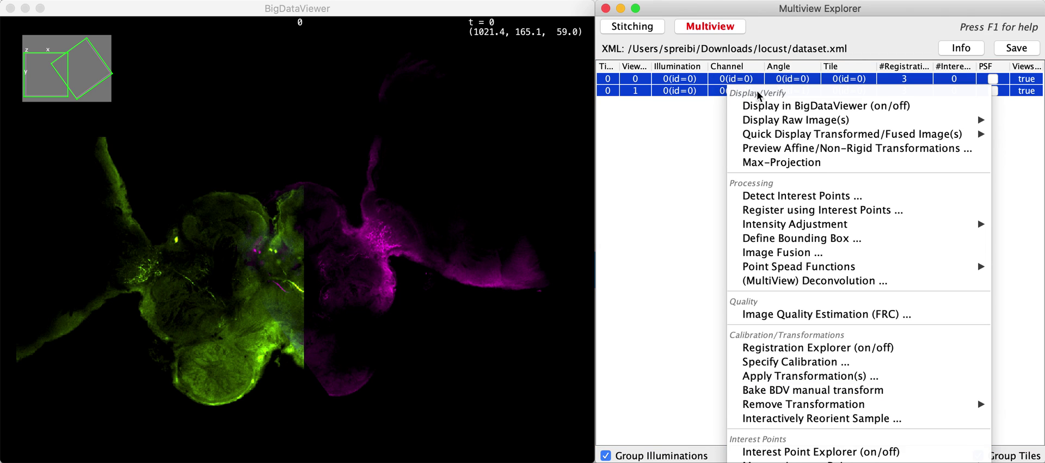
Start Difference-of-Gaussian interest point detection on both views with the label 'things'
{"action": "left_click", "coordinate": [813, 195]}
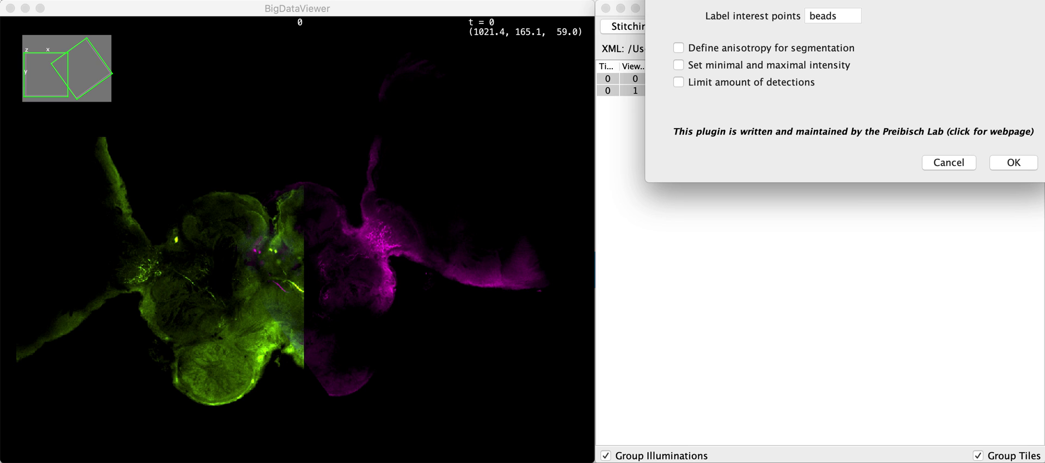
{"action": "key", "text": "Tab"}
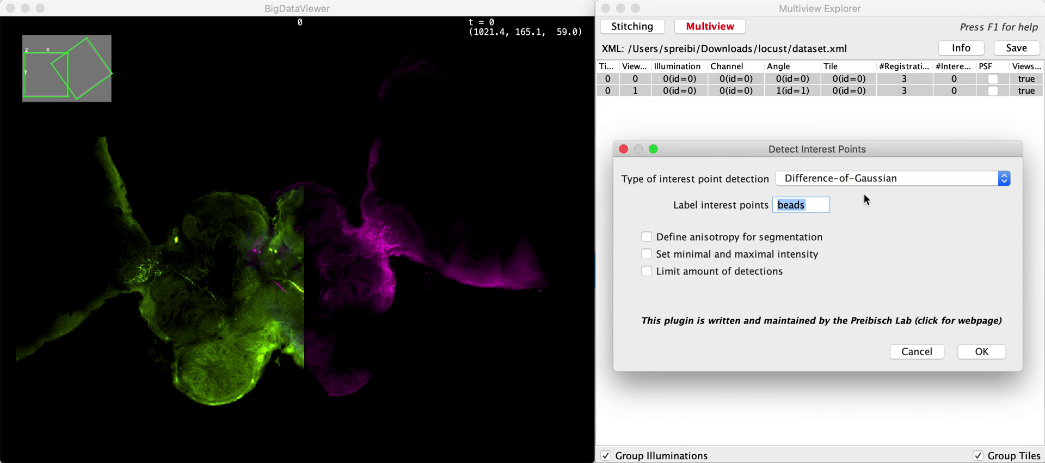
{"action": "type", "text": "thiu"}
{"action": "key", "text": "BackSpace"}
{"action": "type", "text": "ngs"}
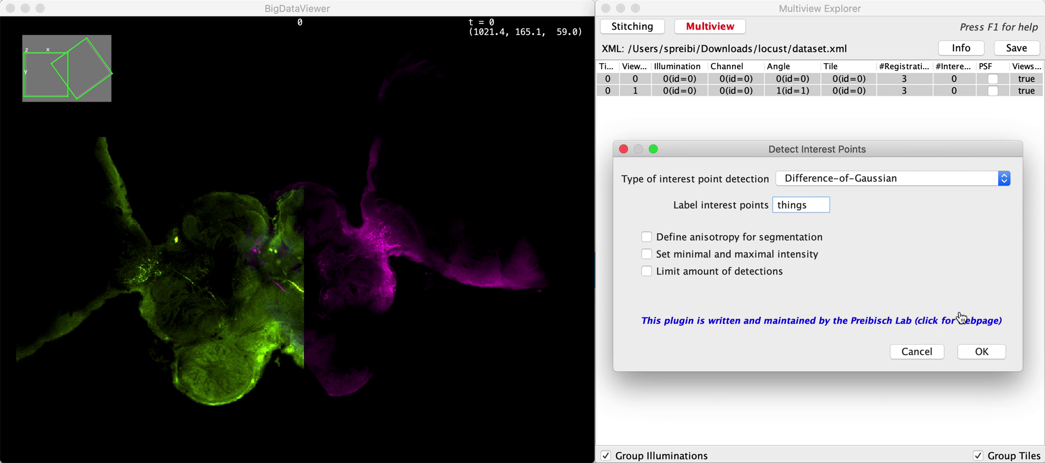
Set Downsample Z to 2x, keep interactive specification, and accept the Difference-of-Gaussian settings
{"action": "left_click", "coordinate": [980, 352]}
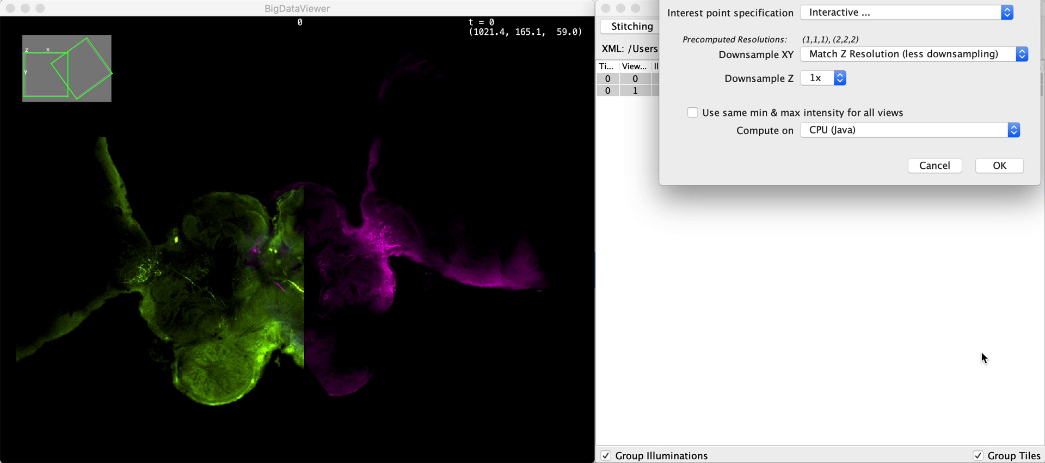
{"action": "left_click_drag", "start_coordinate": [844, 0], "coordinate": [824, 142]}
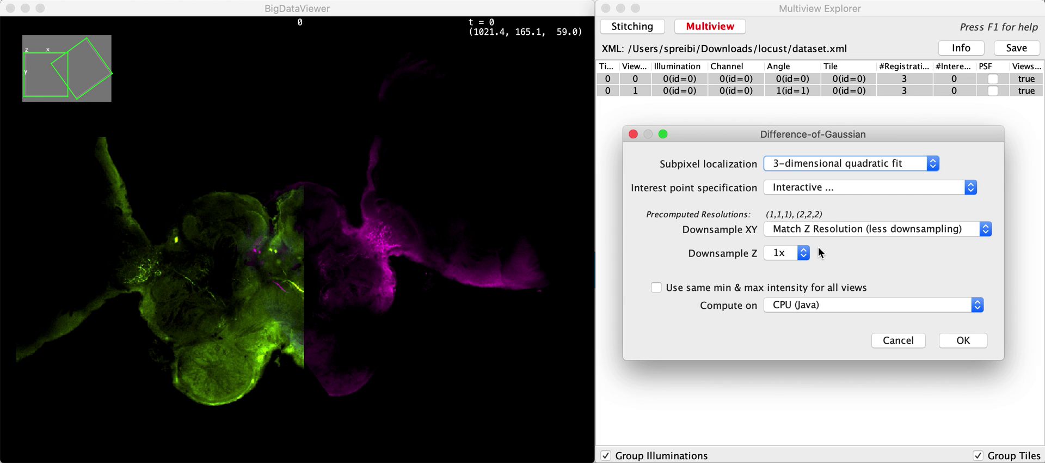
{"action": "left_click", "coordinate": [800, 252]}
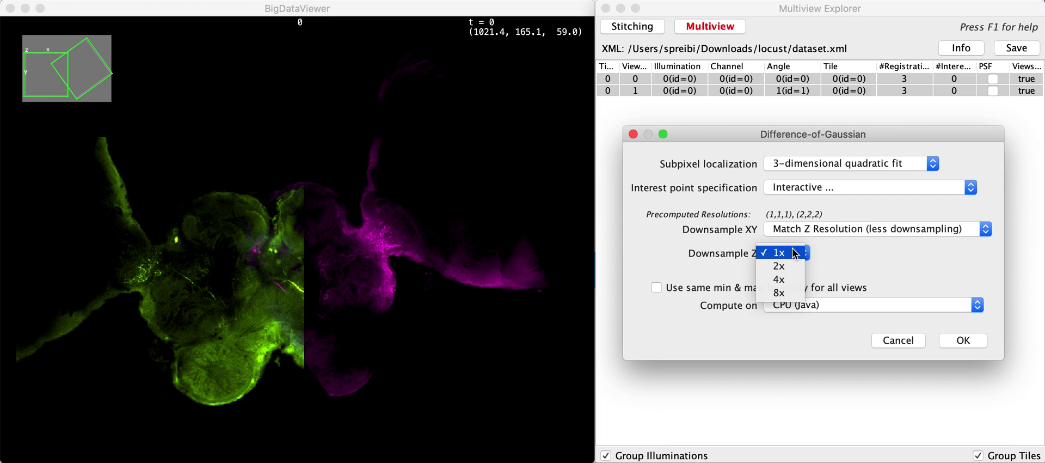
{"action": "left_click", "coordinate": [784, 267]}
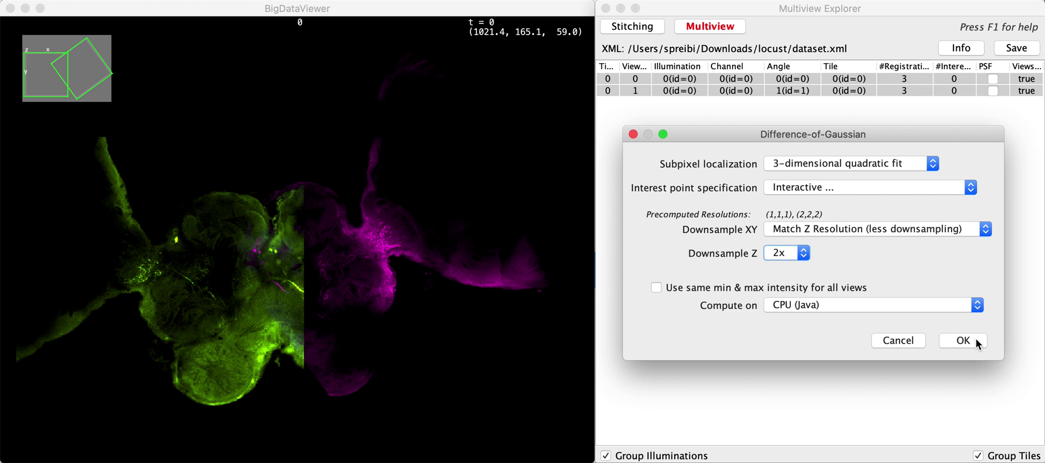
{"action": "left_click", "coordinate": [955, 338]}
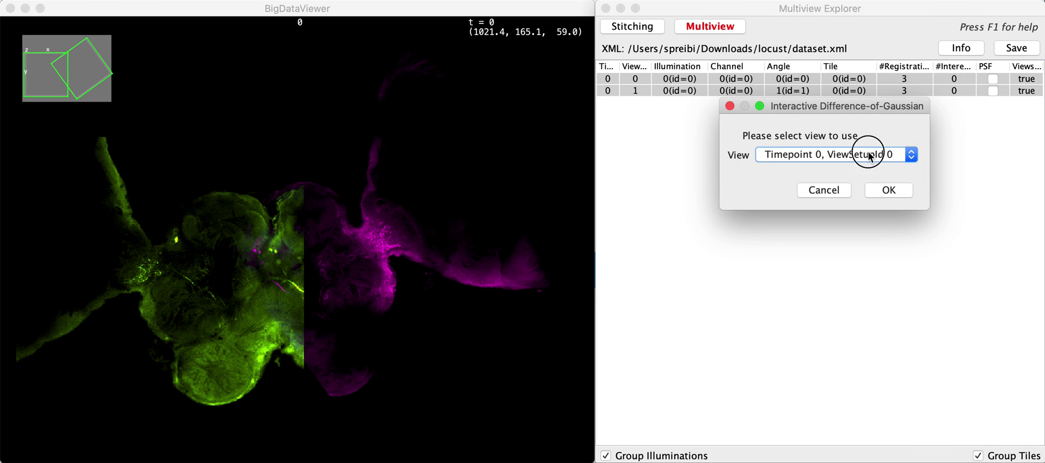
Preview ViewSetupId 0 with a region of interest over the brain lobes, zoomed to 200%
{"action": "left_click", "coordinate": [869, 156]}
{"action": "left_click", "coordinate": [891, 159]}
{"action": "left_click", "coordinate": [891, 189]}
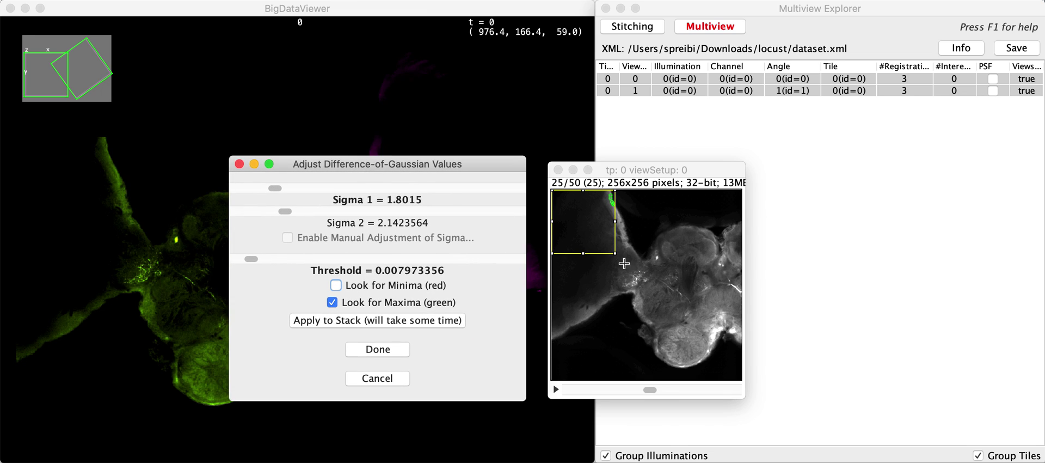
{"action": "left_click_drag", "start_coordinate": [616, 253], "coordinate": [665, 301]}
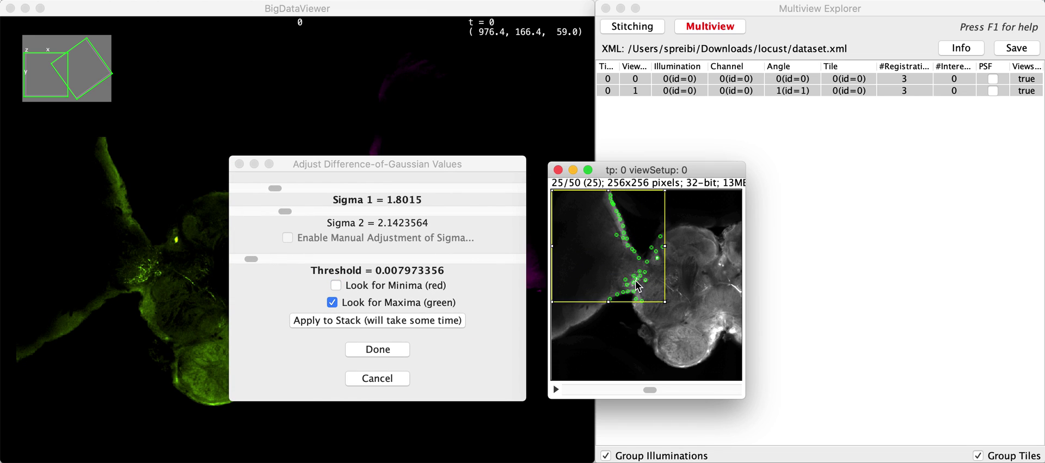
{"action": "left_click_drag", "start_coordinate": [607, 248], "coordinate": [707, 265]}
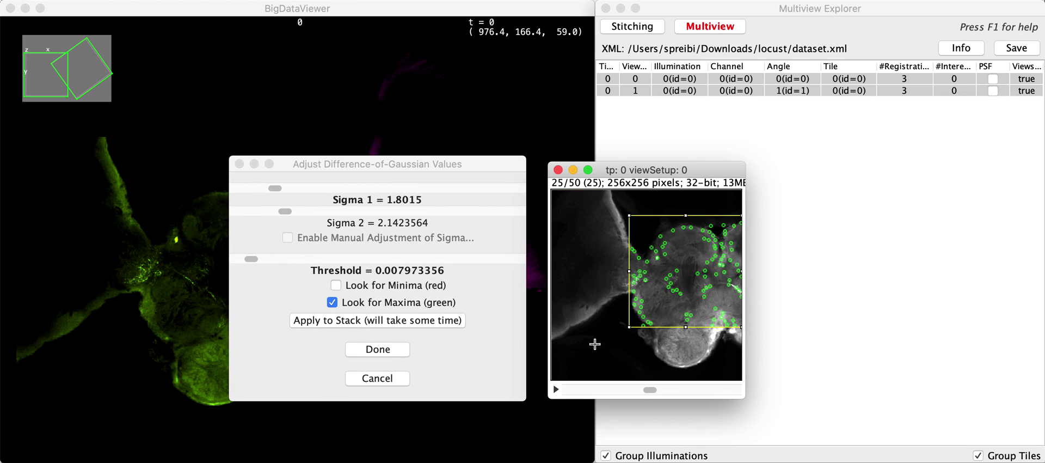
{"action": "scroll", "coordinate": [594, 345], "scroll_direction": "up", "scroll_amount": 4}
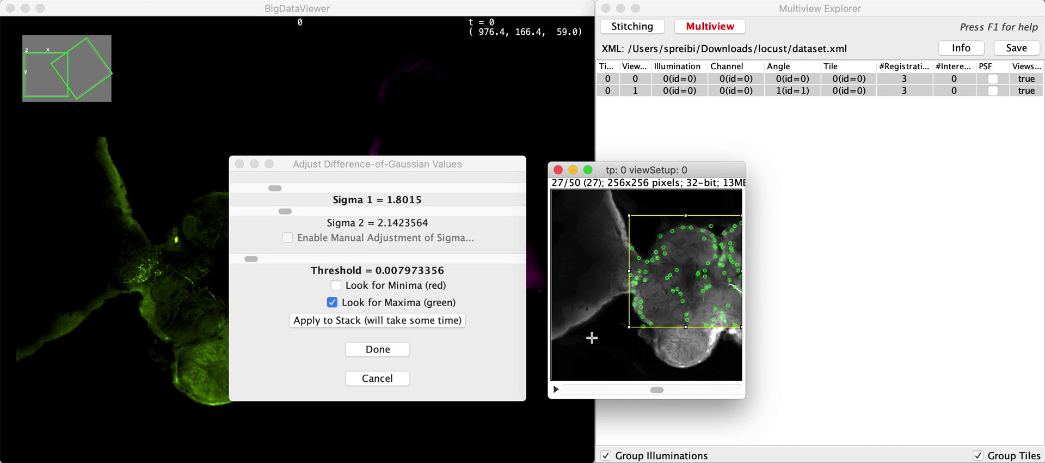
{"action": "left_click_drag", "start_coordinate": [337, 164], "coordinate": [307, 174]}
{"action": "left_click", "coordinate": [701, 179]}
{"action": "key", "text": "plus"}
{"action": "key", "text": "plus"}
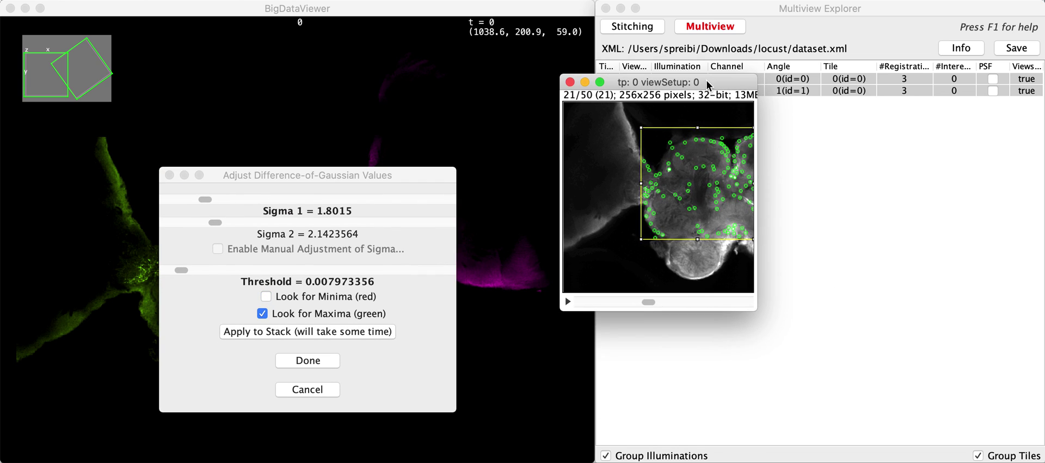
{"action": "left_click_drag", "start_coordinate": [741, 82], "coordinate": [701, 18]}
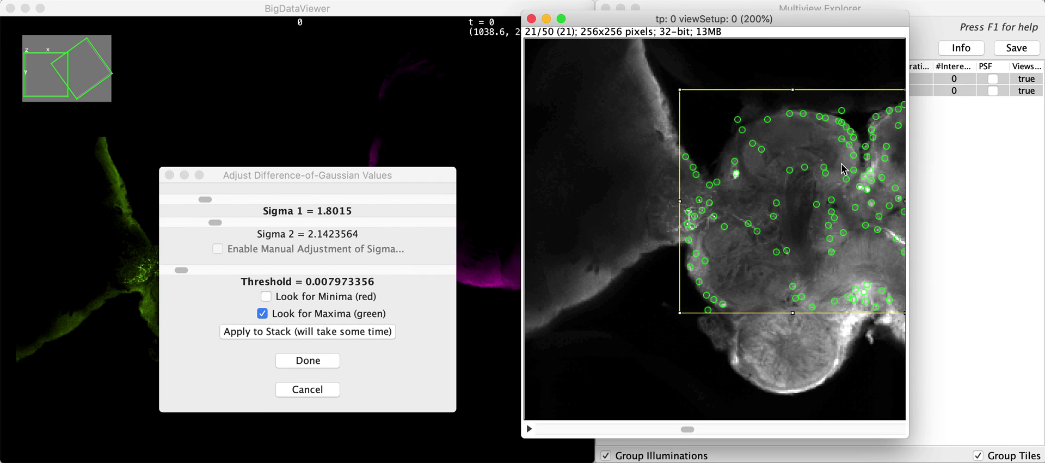
Tune threshold to about 0.0092 and Sigma 1 to about 1.85 across slices, then finish detection
{"action": "scroll", "coordinate": [844, 253], "scroll_direction": "up", "scroll_amount": 10}
{"action": "scroll", "coordinate": [844, 252], "scroll_direction": "up", "scroll_amount": 10}
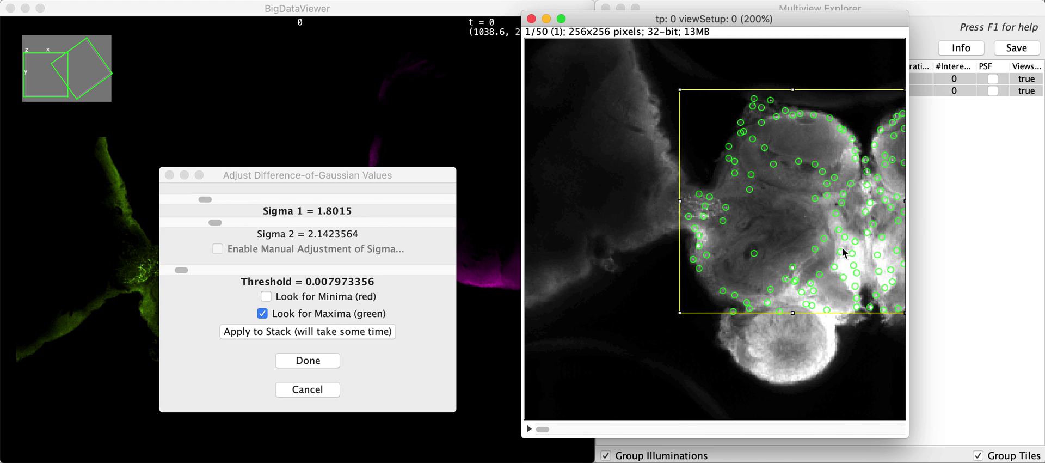
{"action": "scroll", "coordinate": [769, 268], "scroll_direction": "down", "scroll_amount": 20}
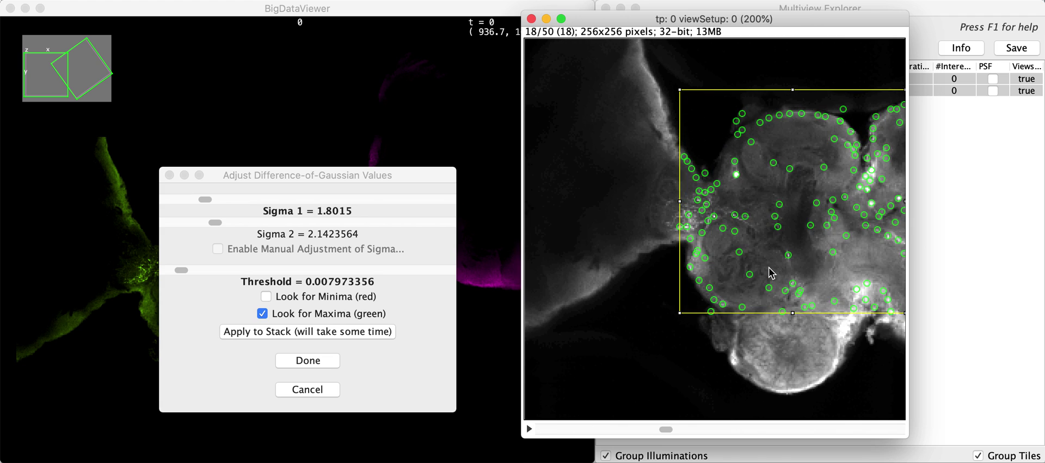
{"action": "scroll", "coordinate": [763, 267], "scroll_direction": "down", "scroll_amount": 13}
{"action": "scroll", "coordinate": [755, 266], "scroll_direction": "up", "scroll_amount": 17}
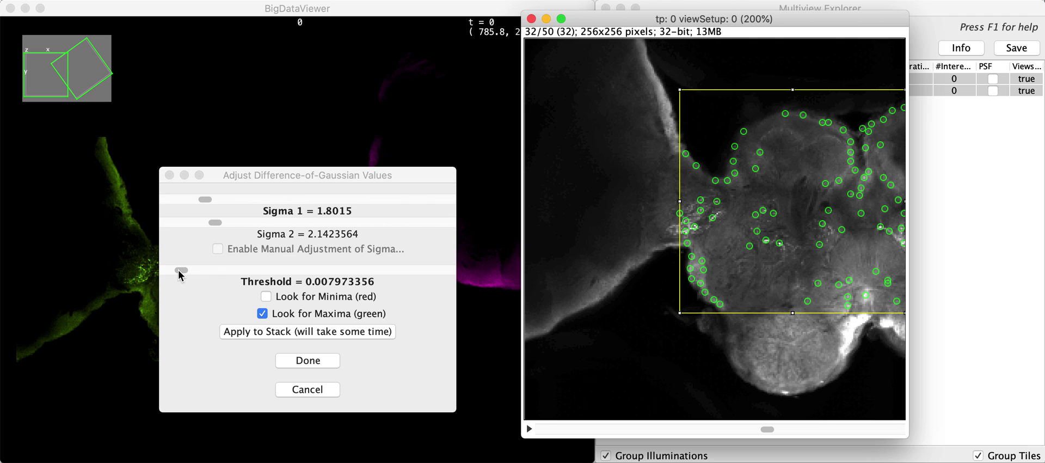
{"action": "mouse_move", "coordinate": [181, 270]}
{"action": "left_mouse_down"}
{"action": "mouse_move", "coordinate": [287, 264]}
{"action": "mouse_move", "coordinate": [159, 261]}
{"action": "mouse_move", "coordinate": [183, 270]}
{"action": "left_mouse_up"}
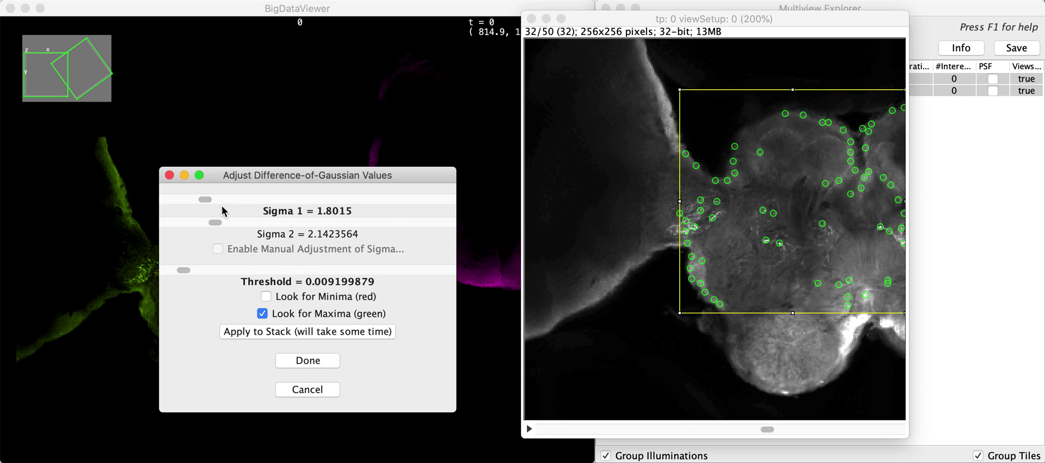
{"action": "mouse_move", "coordinate": [206, 199]}
{"action": "left_mouse_down"}
{"action": "mouse_move", "coordinate": [252, 205]}
{"action": "mouse_move", "coordinate": [208, 202]}
{"action": "left_mouse_up"}
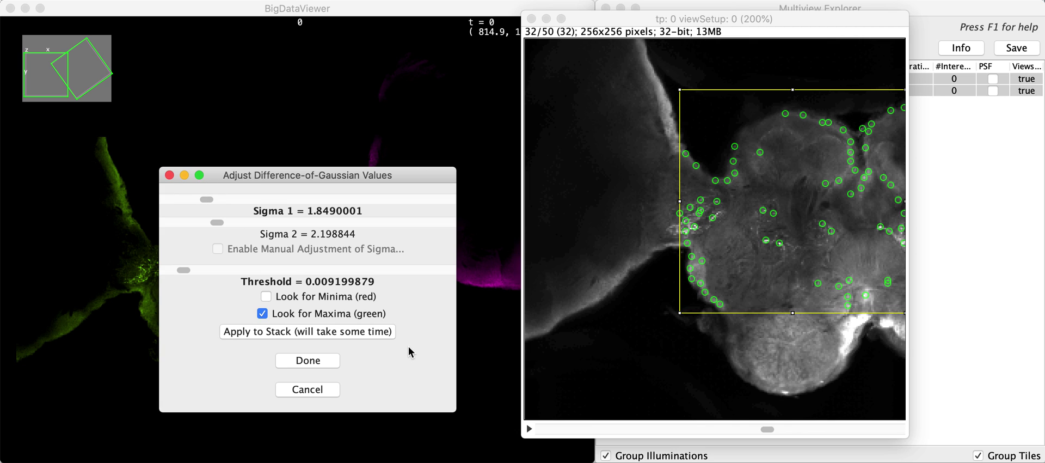
{"action": "scroll", "coordinate": [824, 249], "scroll_direction": "up", "scroll_amount": 20}
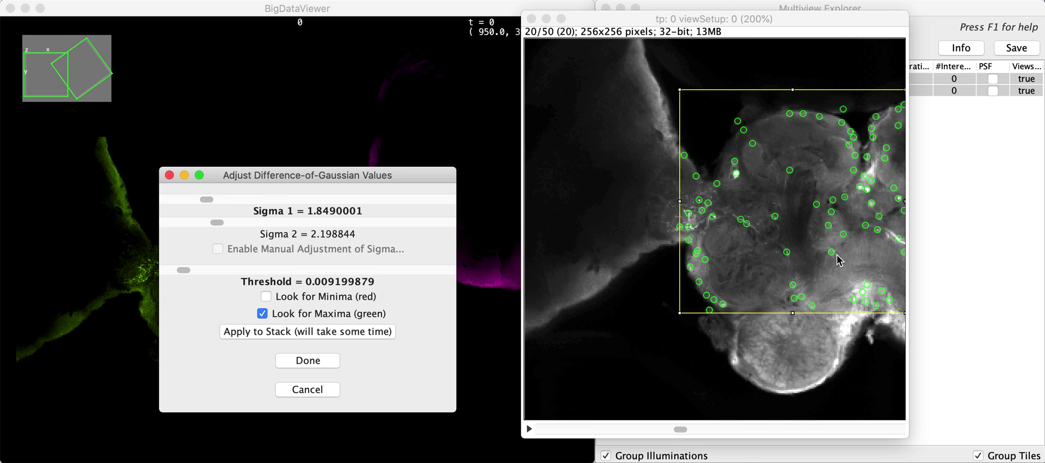
{"action": "scroll", "coordinate": [838, 260], "scroll_direction": "down", "scroll_amount": 20}
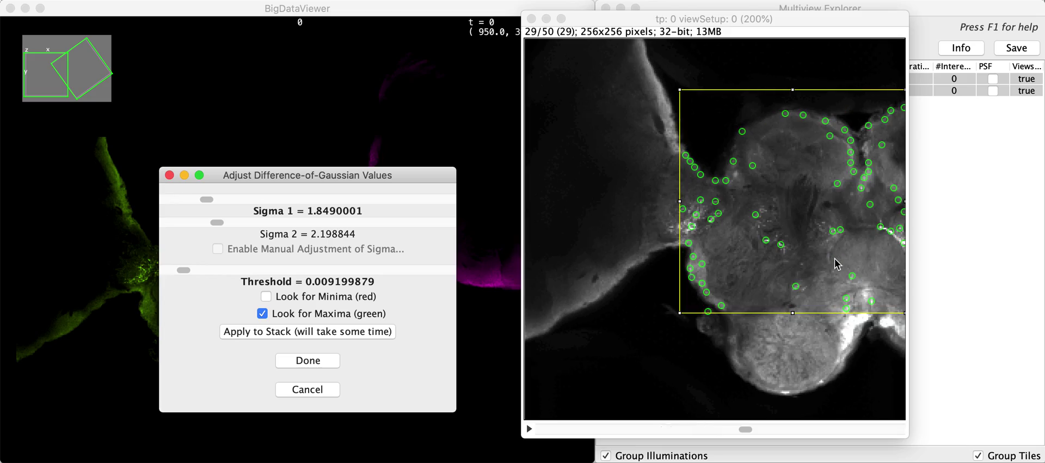
{"action": "left_click", "coordinate": [308, 361]}
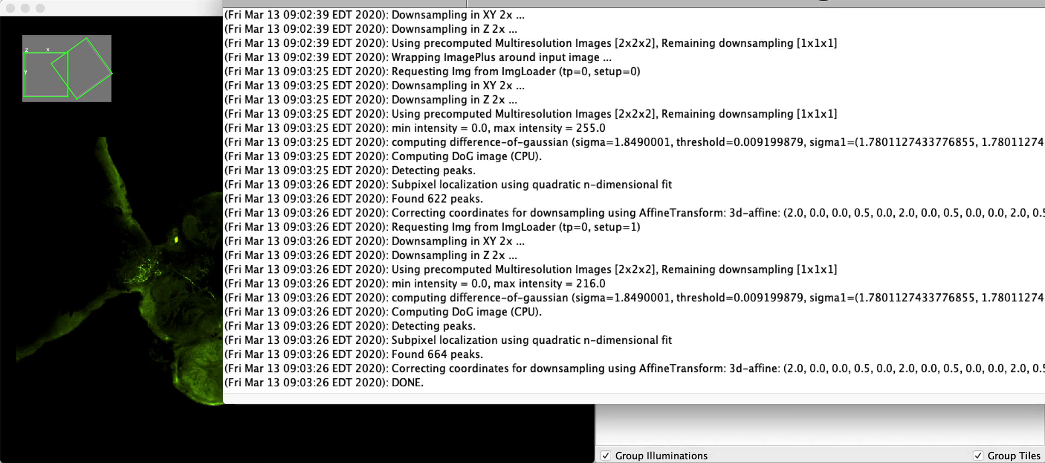
Open the Interest Point Explorer to review the 1286 'things' detections in both views
{"action": "left_click_drag", "start_coordinate": [823, 1], "coordinate": [566, 462]}
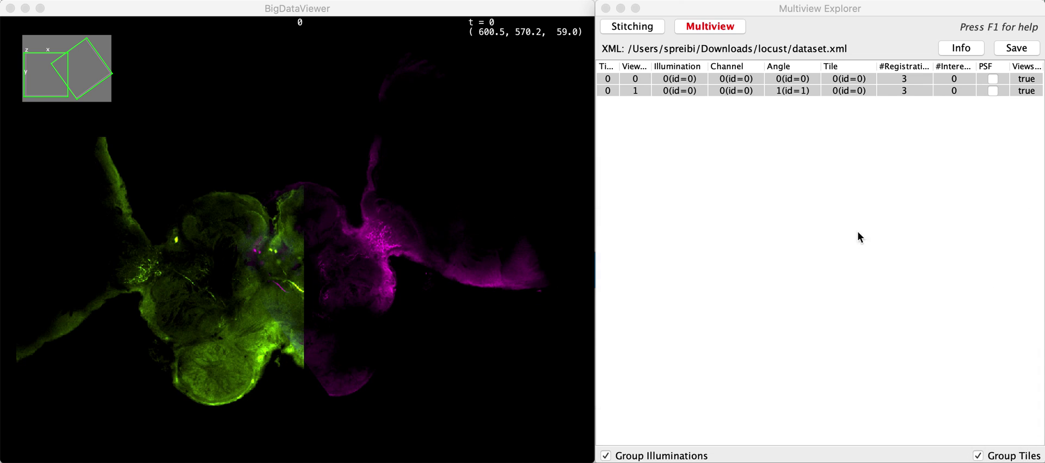
{"action": "left_click", "coordinate": [833, 11]}
{"action": "right_click", "coordinate": [730, 87]}
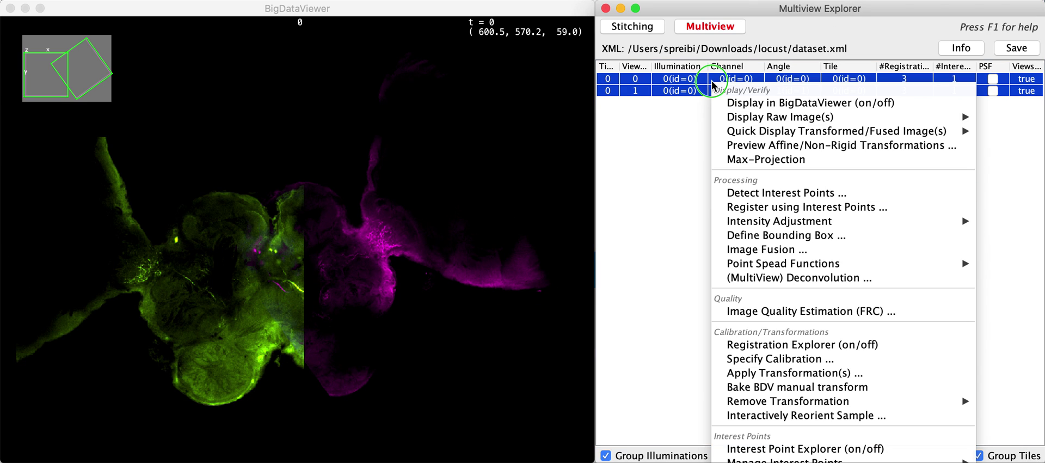
{"action": "left_click", "coordinate": [816, 449]}
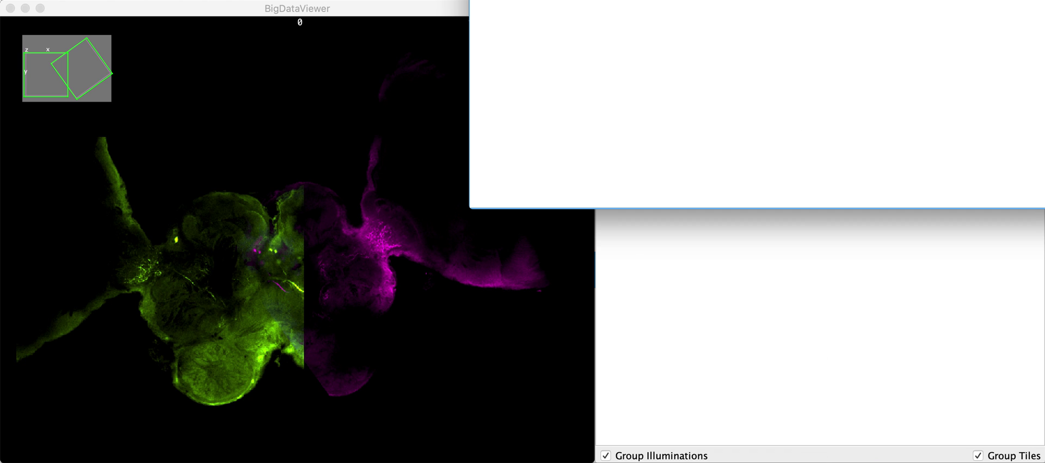
{"action": "left_click_drag", "start_coordinate": [713, 10], "coordinate": [906, 163]}
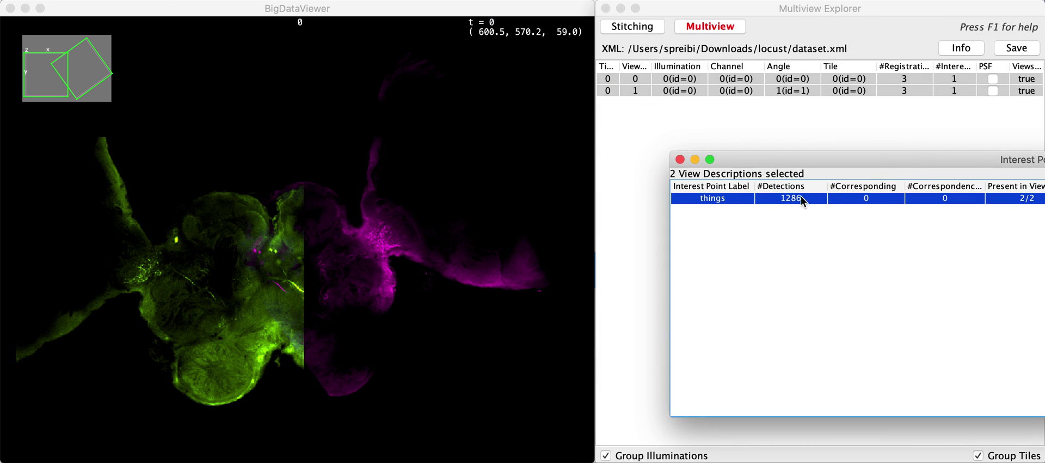
Overlay both views in the viewer and hide the interest point markers
{"action": "left_click", "coordinate": [695, 81]}
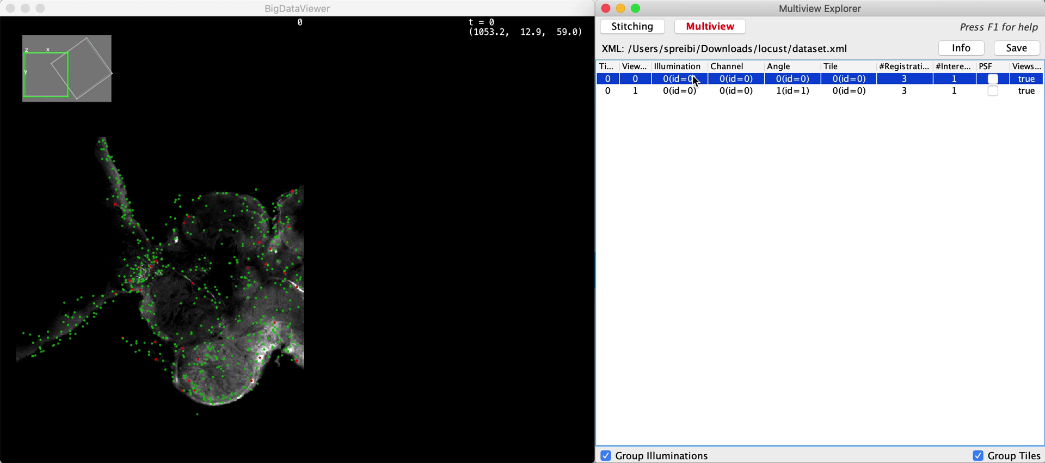
{"action": "key", "text": "shift+Down"}
{"action": "left_click", "coordinate": [695, 80]}
{"action": "left_click", "coordinate": [693, 91], "text": "shift"}
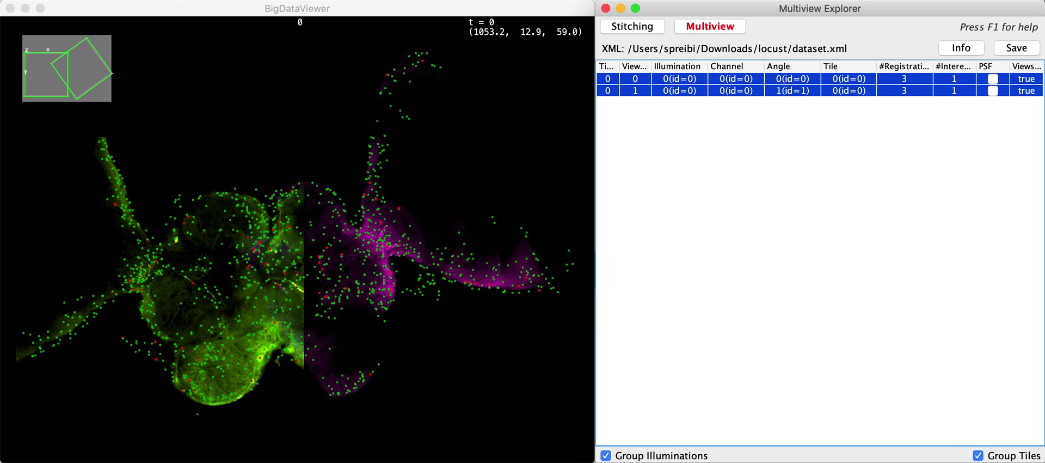
{"action": "left_click", "coordinate": [799, 197]}
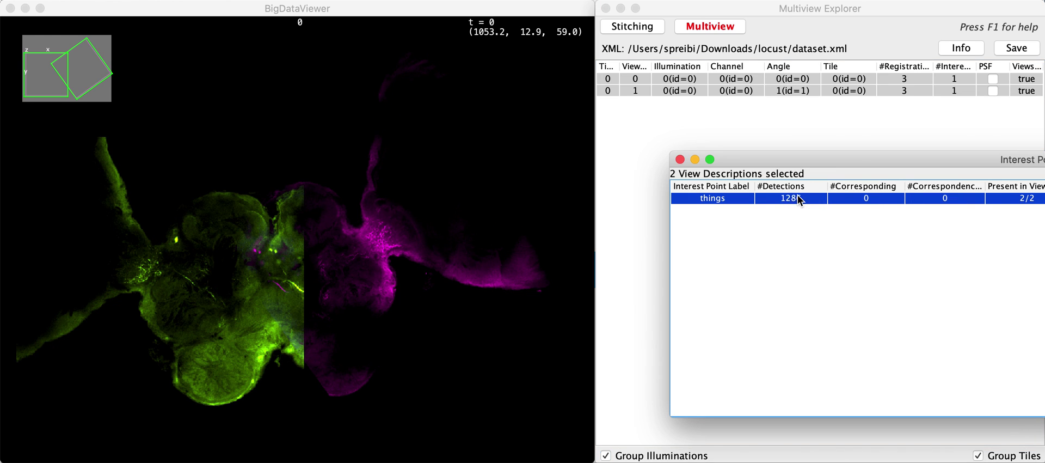
Set up interest-point registration of both views with Precise descriptor-based (translation invariant) on 'things' points
{"action": "left_click", "coordinate": [717, 164]}
{"action": "right_click", "coordinate": [697, 90]}
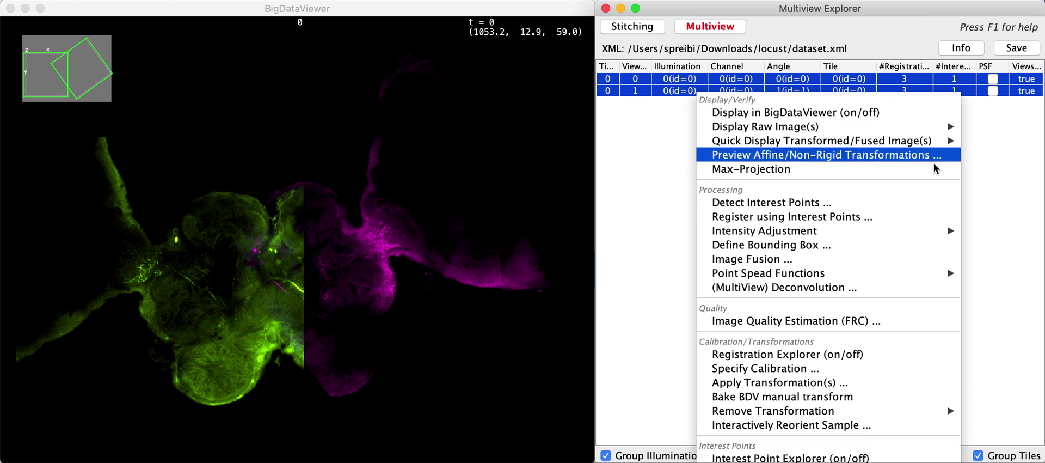
{"action": "left_click", "coordinate": [892, 216]}
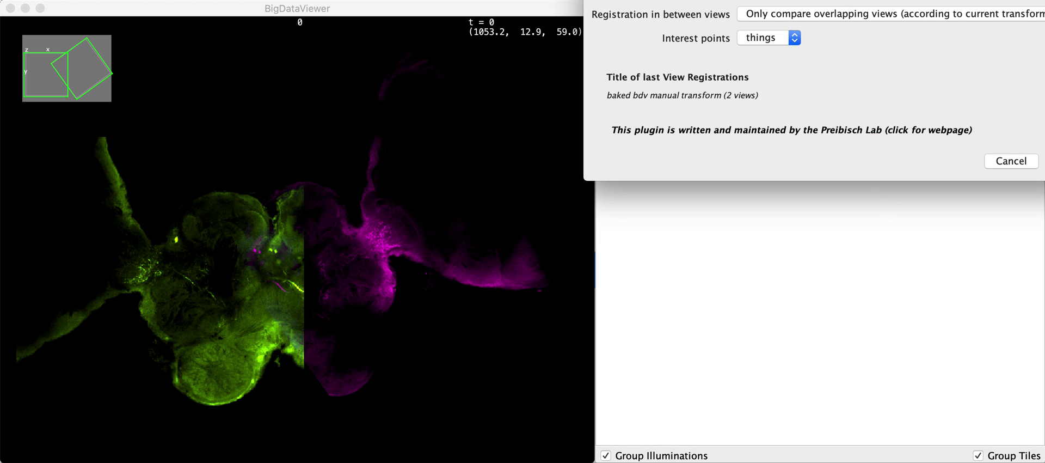
{"action": "left_click_drag", "start_coordinate": [813, 1], "coordinate": [797, 146]}
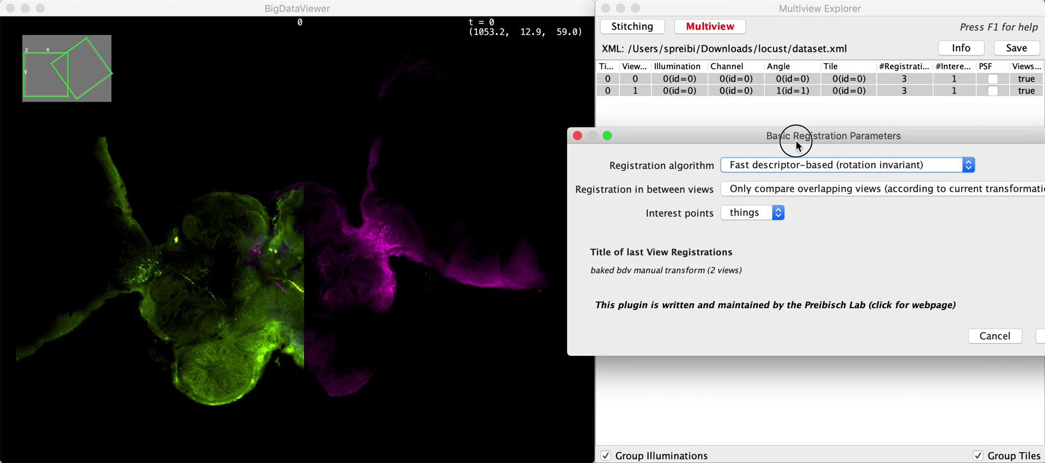
{"action": "left_click", "coordinate": [897, 164]}
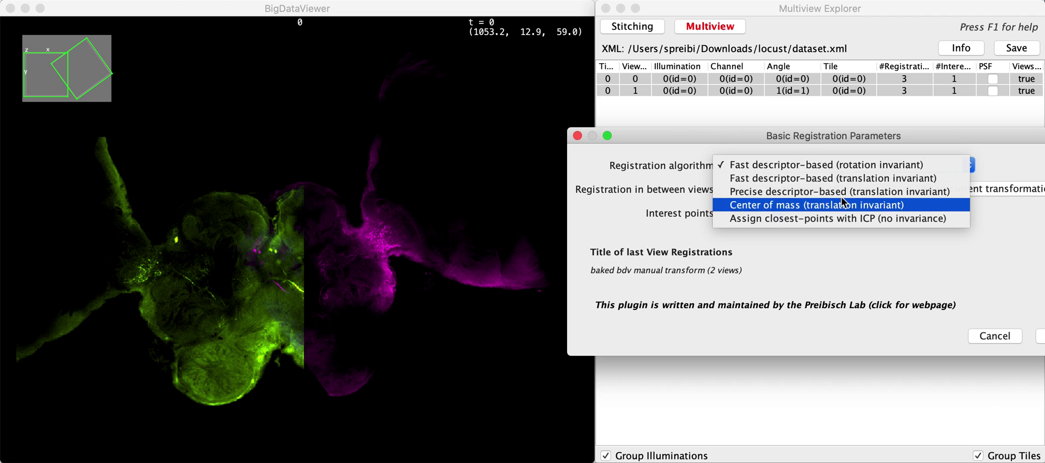
{"action": "left_click", "coordinate": [811, 191]}
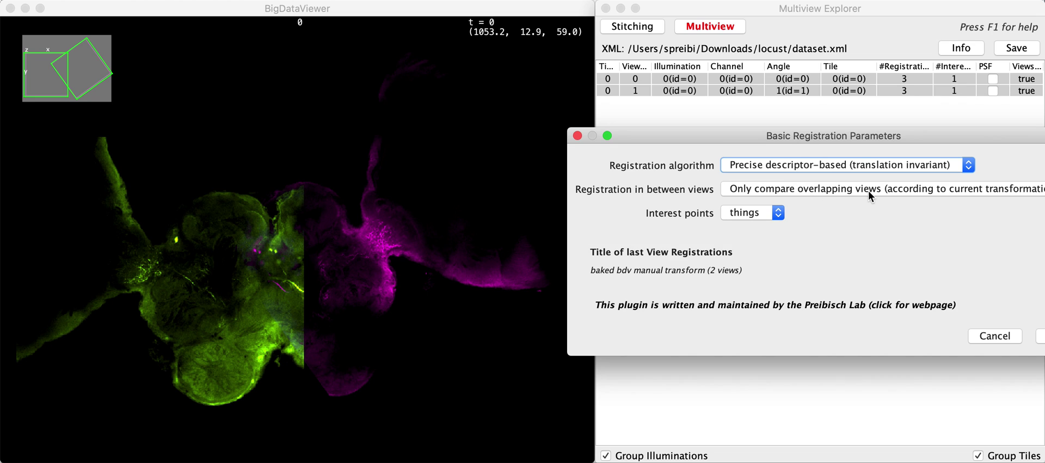
{"action": "left_click", "coordinate": [760, 213]}
{"action": "left_click", "coordinate": [751, 214]}
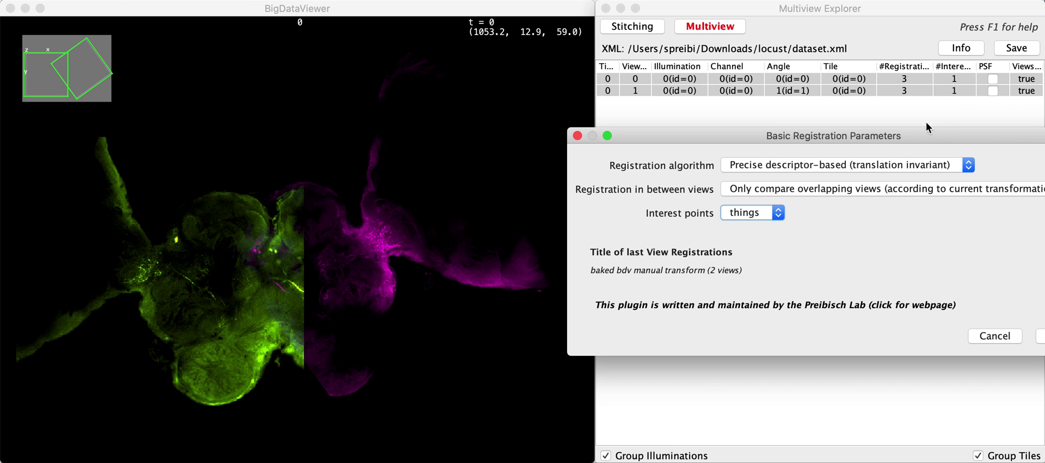
{"action": "left_click_drag", "start_coordinate": [927, 139], "coordinate": [856, 135]}
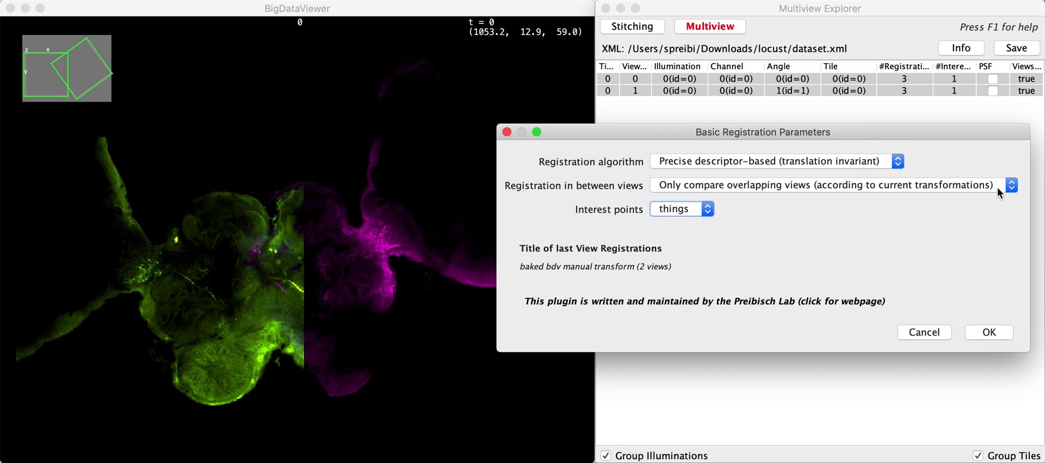
{"action": "left_click", "coordinate": [991, 333]}
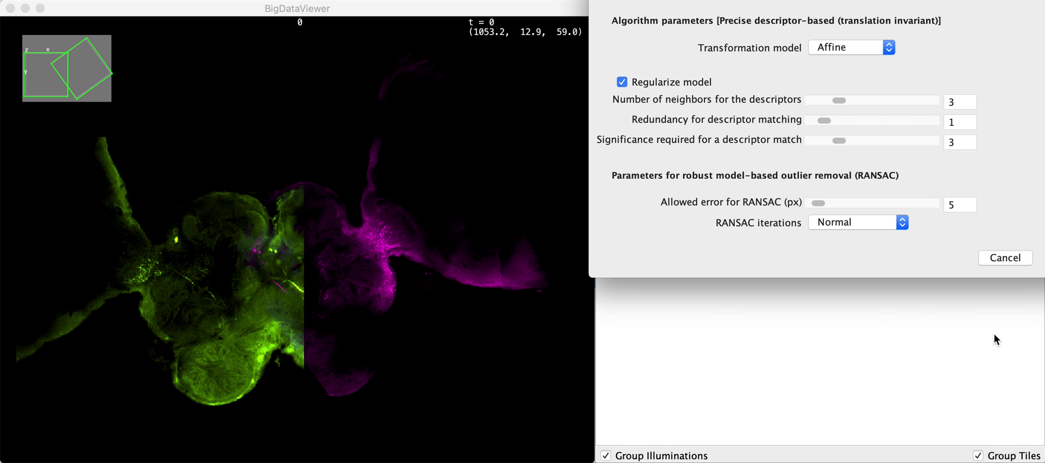
{"action": "left_click_drag", "start_coordinate": [866, 0], "coordinate": [789, 101]}
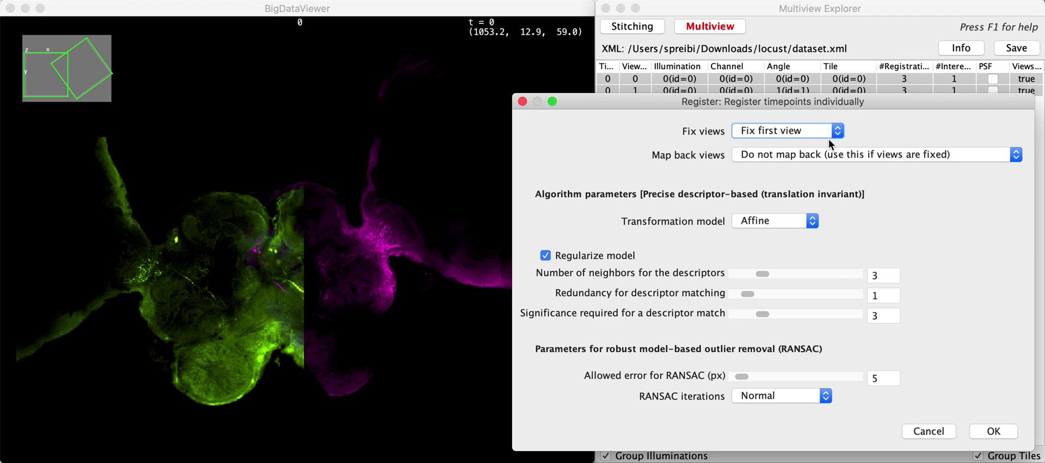
{"action": "left_click", "coordinate": [803, 133]}
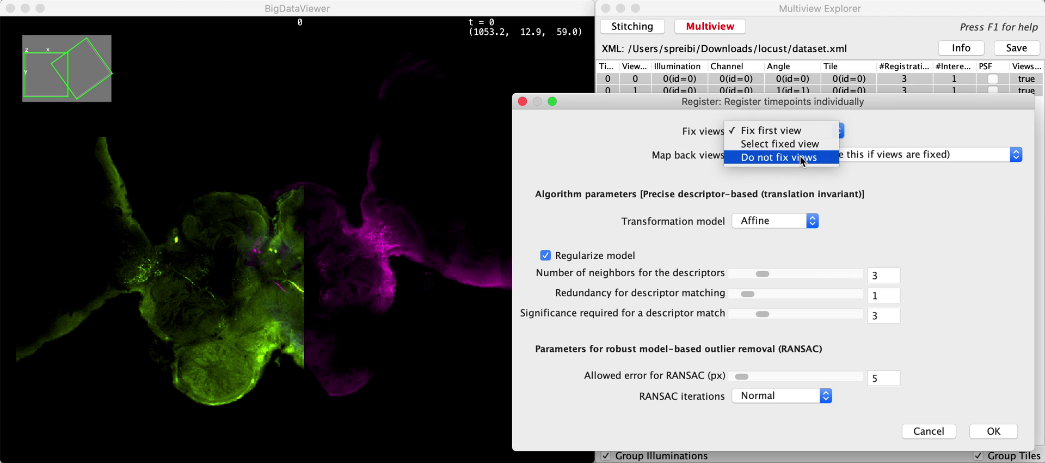
{"action": "left_click", "coordinate": [808, 130]}
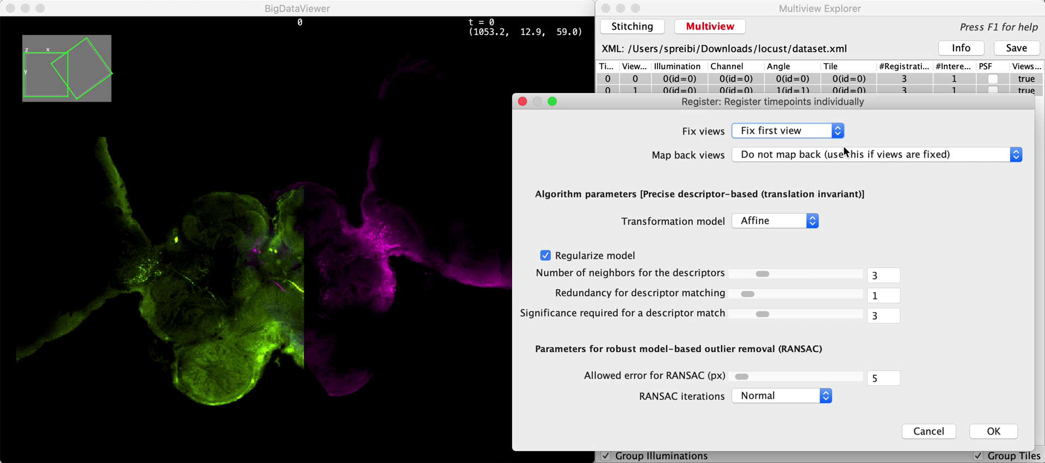
{"action": "left_click", "coordinate": [813, 220]}
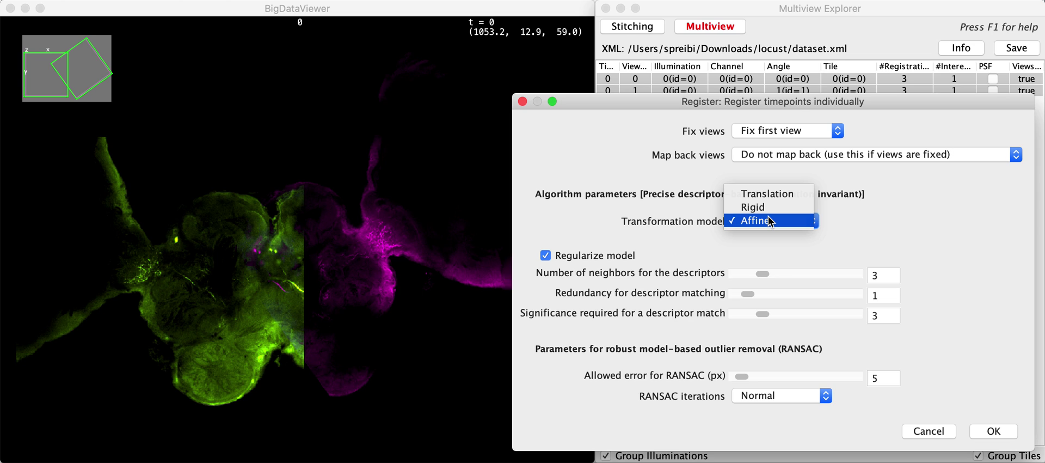
Keep the Affine model with Regularize model enabled and accept the registration parameters
{"action": "left_click", "coordinate": [765, 220]}
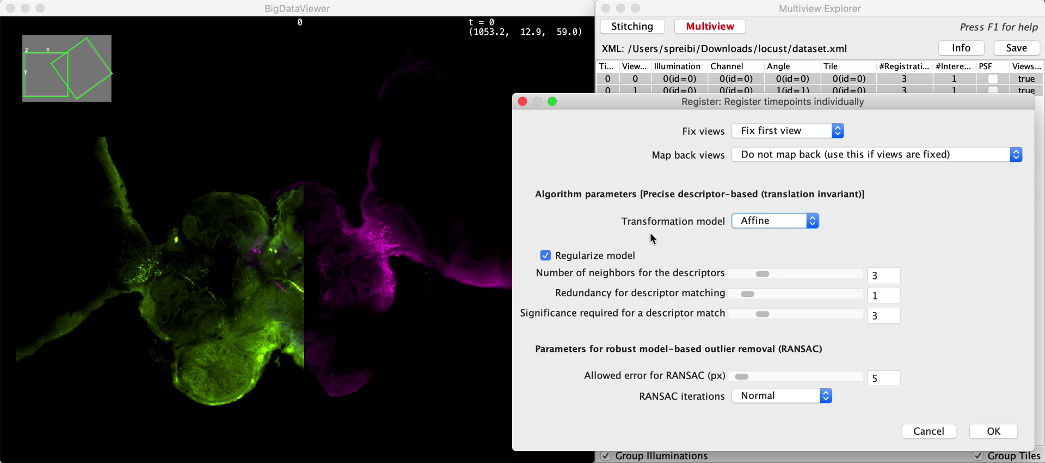
{"action": "left_click", "coordinate": [571, 253]}
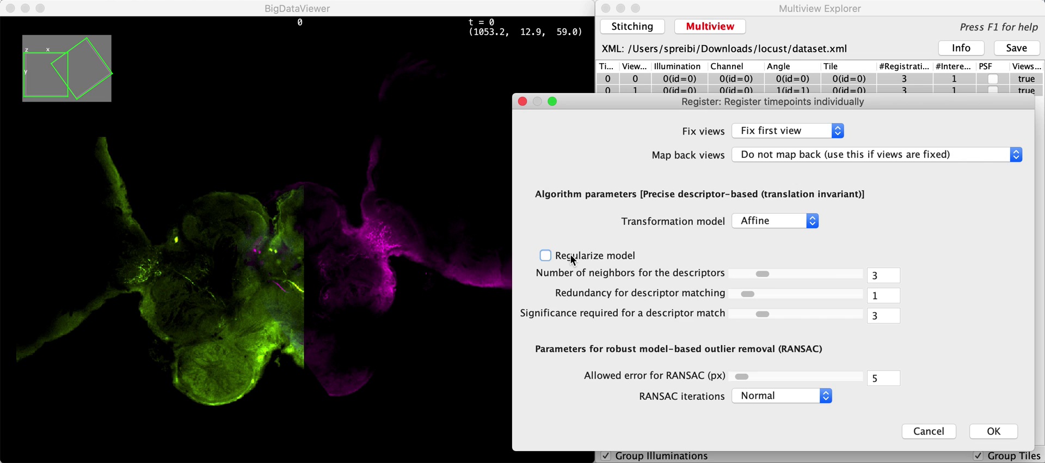
{"action": "left_click", "coordinate": [563, 256]}
{"action": "left_click", "coordinate": [987, 432]}
Run the Rigid-regularized registration, find the 7/12 too-few-inliers line in the log, and close it
{"action": "left_click_drag", "start_coordinate": [874, 5], "coordinate": [843, 195]}
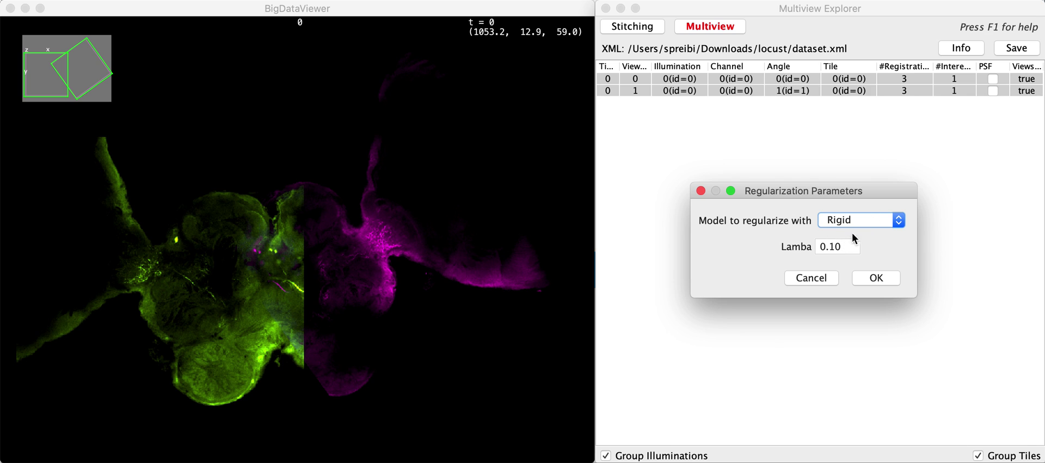
{"action": "left_click", "coordinate": [881, 276]}
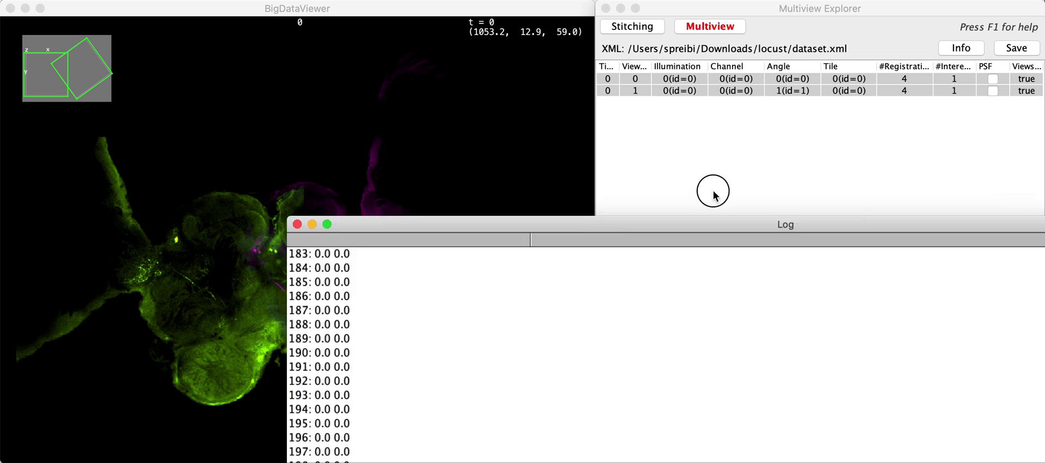
{"action": "left_click_drag", "start_coordinate": [683, 224], "coordinate": [889, 30]}
{"action": "scroll", "coordinate": [765, 253], "scroll_direction": "up", "scroll_amount": 15}
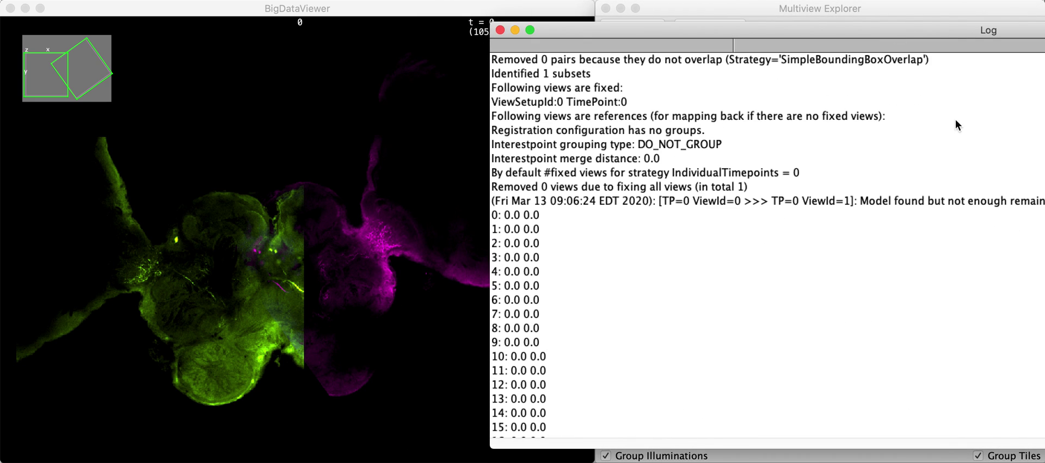
{"action": "left_click_drag", "start_coordinate": [950, 31], "coordinate": [642, 52]}
{"action": "left_click", "coordinate": [818, 224]}
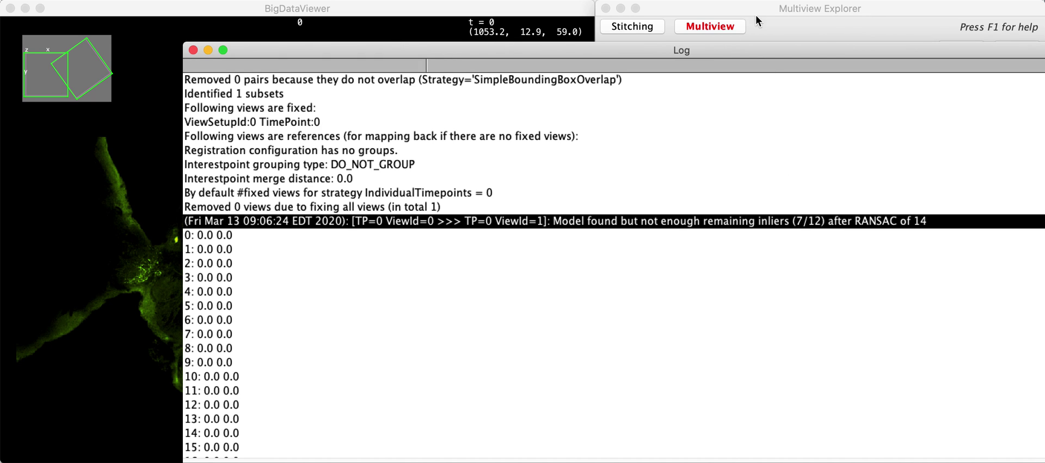
{"action": "key", "text": "super+w"}
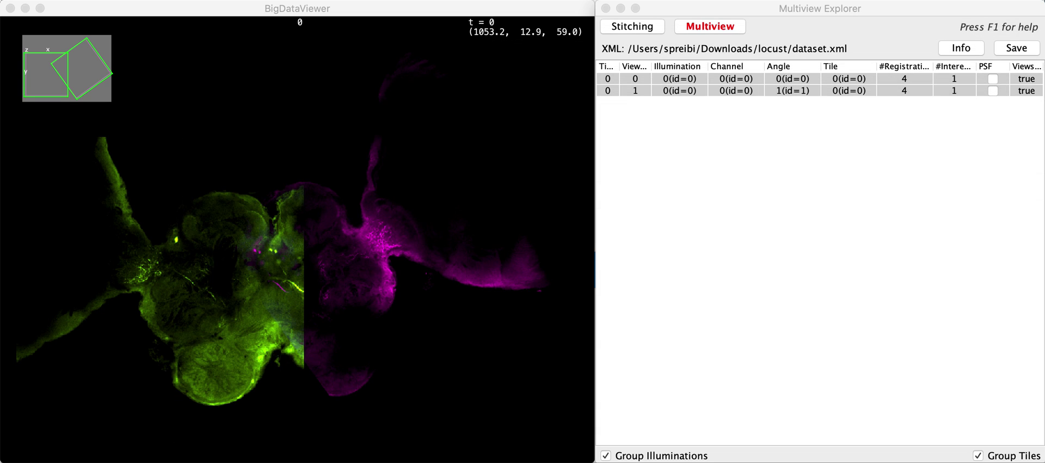
Rerun interest-point registration on both views with descriptor match significance lowered from 3 to 2
{"action": "right_click", "coordinate": [739, 87]}
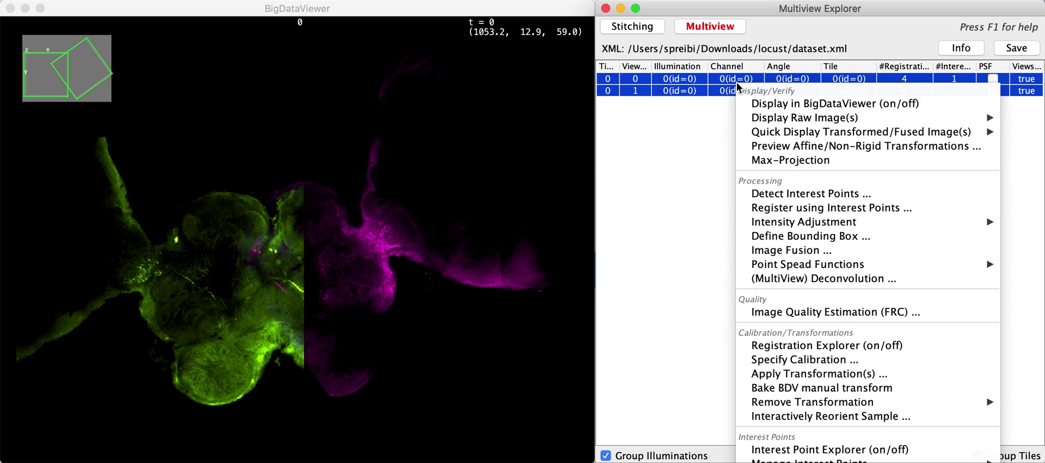
{"action": "left_click", "coordinate": [830, 207]}
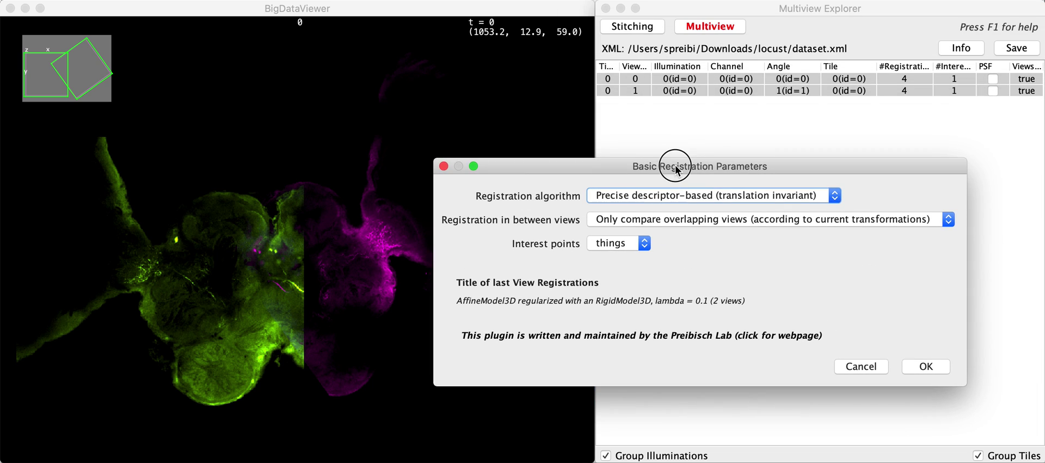
{"action": "left_click", "coordinate": [924, 299]}
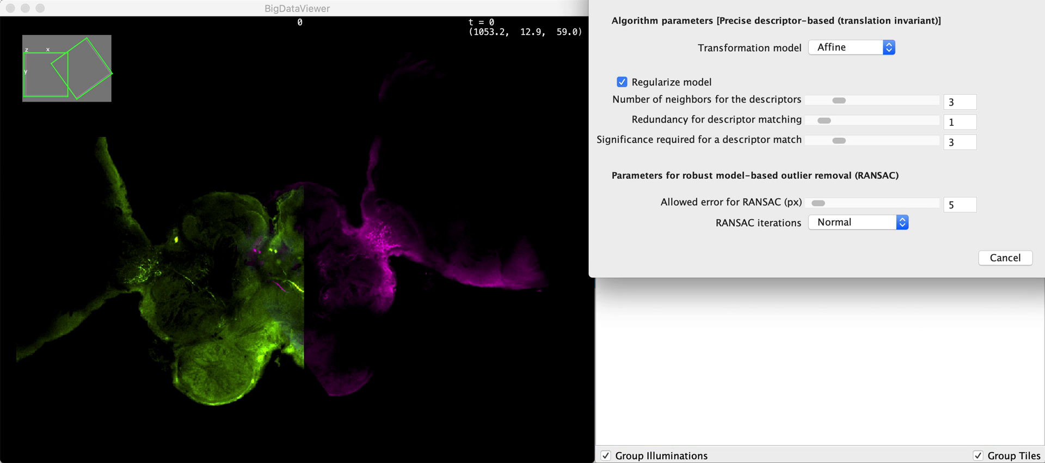
{"action": "left_click_drag", "start_coordinate": [898, 0], "coordinate": [773, 57]}
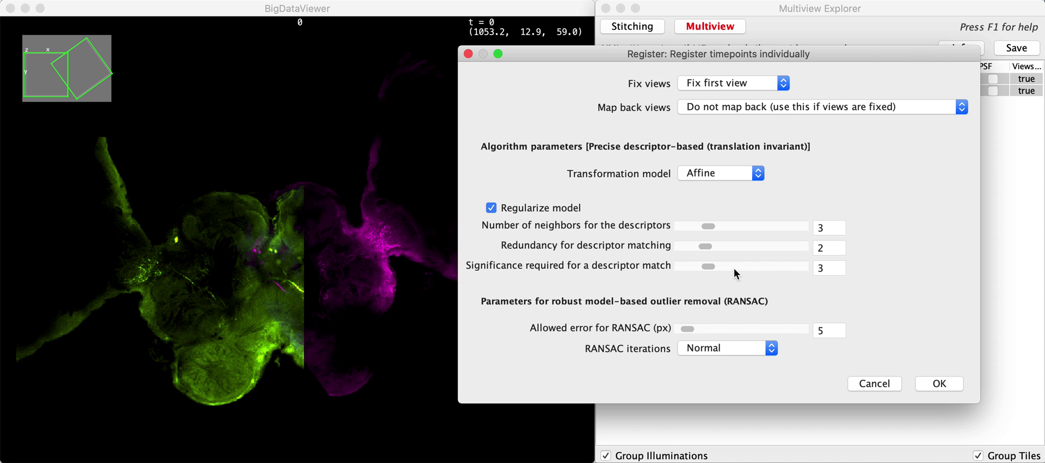
{"action": "left_click_drag", "start_coordinate": [709, 265], "coordinate": [692, 270]}
{"action": "left_click", "coordinate": [941, 385]}
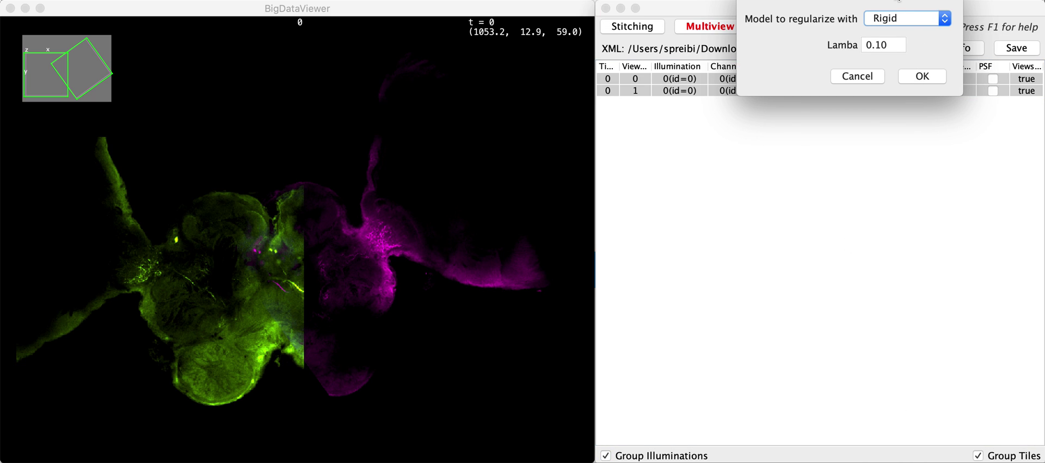
Accept Rigid regularization at lambda 0.10, confirm 15 of 58 RANSAC inliers in the log, then close it
{"action": "left_click", "coordinate": [892, 216]}
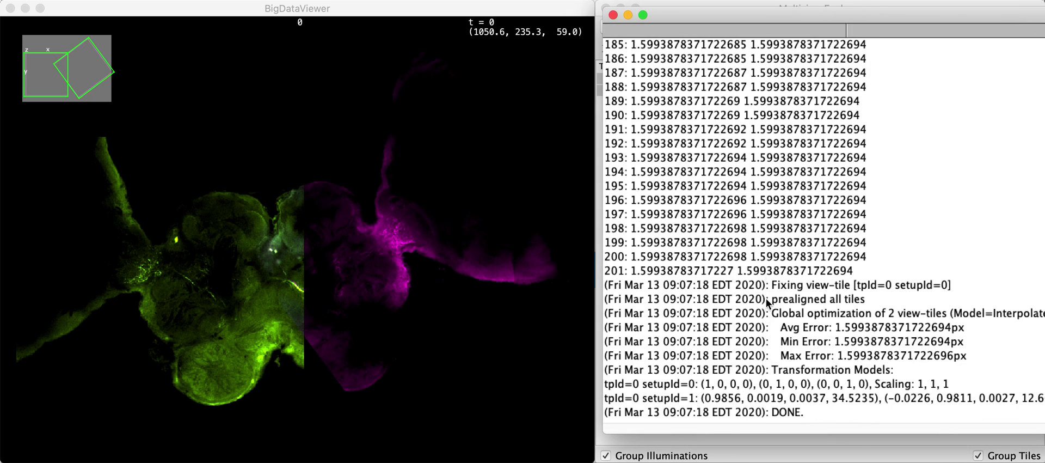
{"action": "scroll", "coordinate": [859, 363], "scroll_direction": "up", "scroll_amount": 15}
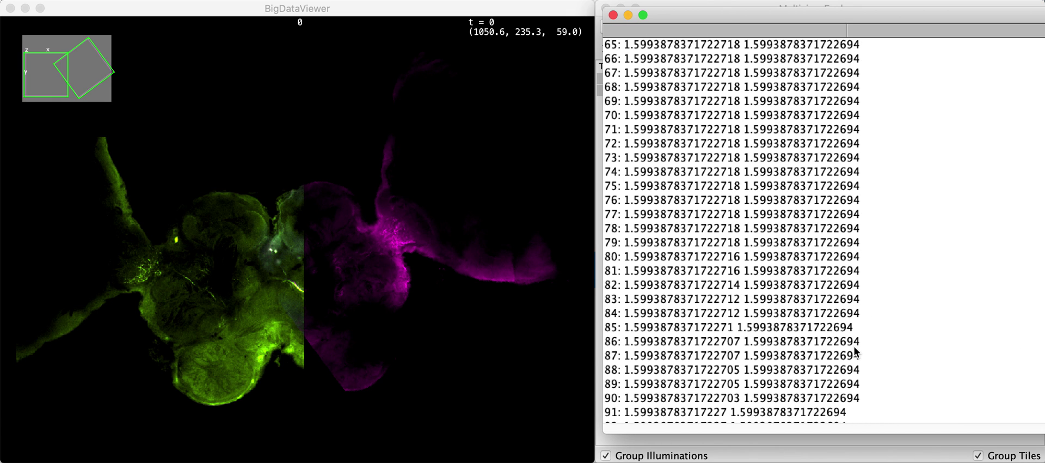
{"action": "scroll", "coordinate": [856, 350], "scroll_direction": "down", "scroll_amount": 3}
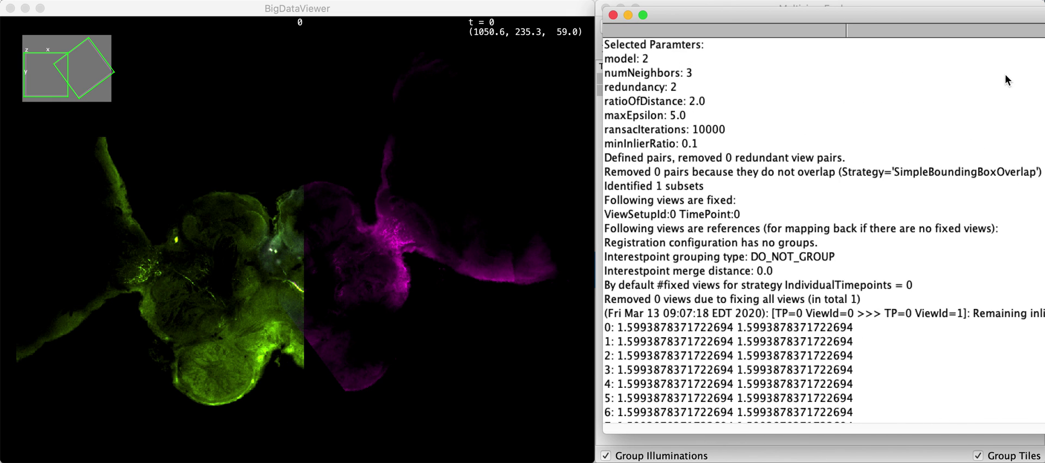
{"action": "double_click", "coordinate": [996, 16]}
{"action": "triple_click", "coordinate": [818, 357]}
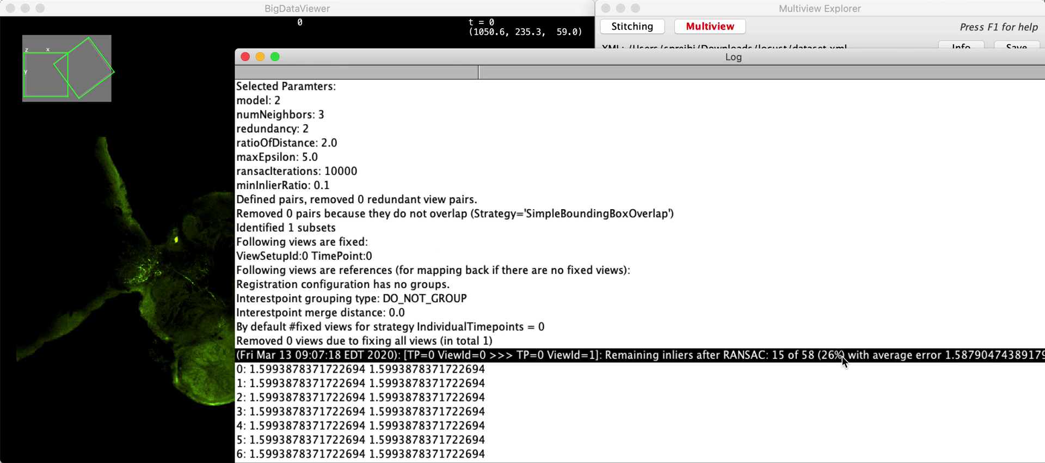
{"action": "left_click", "coordinate": [245, 57]}
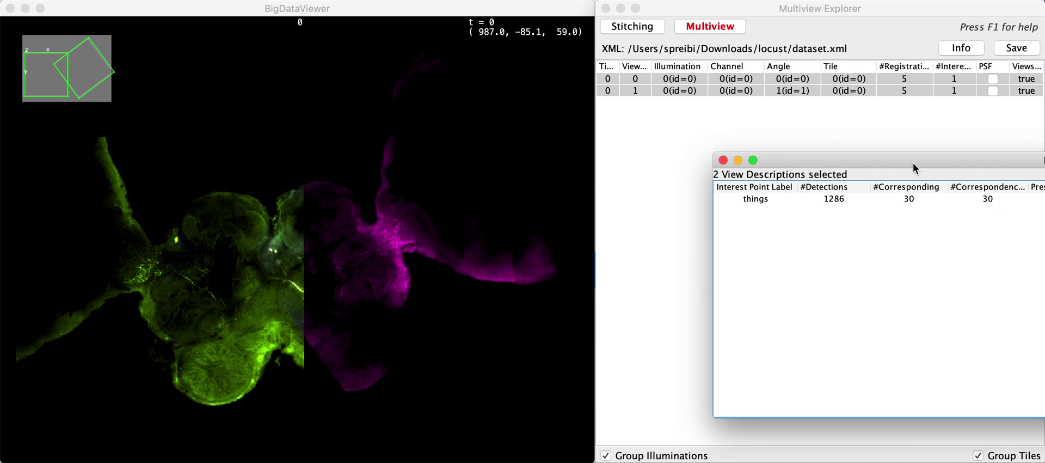
Open the Interest Point Explorer and display the 30 corresponding 'things' points in BigDataViewer
{"action": "double_click", "coordinate": [912, 162]}
{"action": "left_click", "coordinate": [801, 199]}
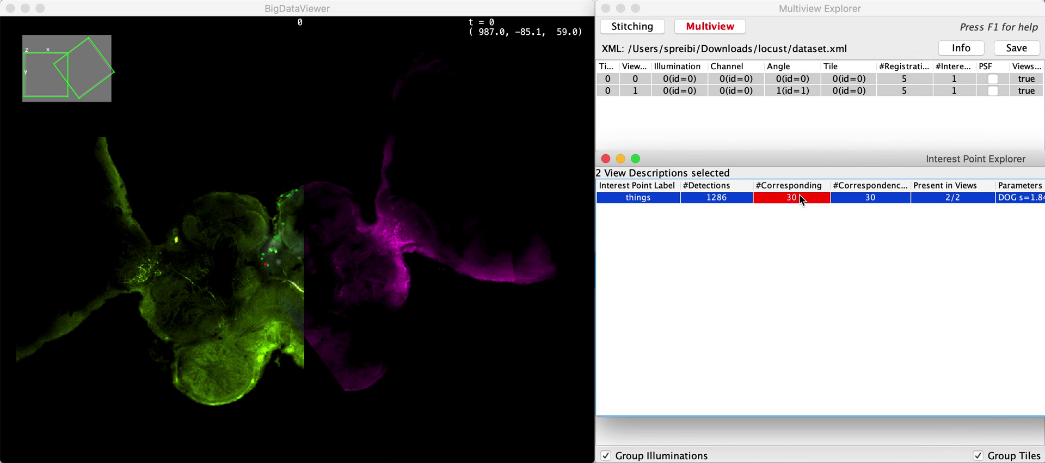
{"action": "scroll", "coordinate": [278, 257], "scroll_direction": "down", "scroll_amount": 10}
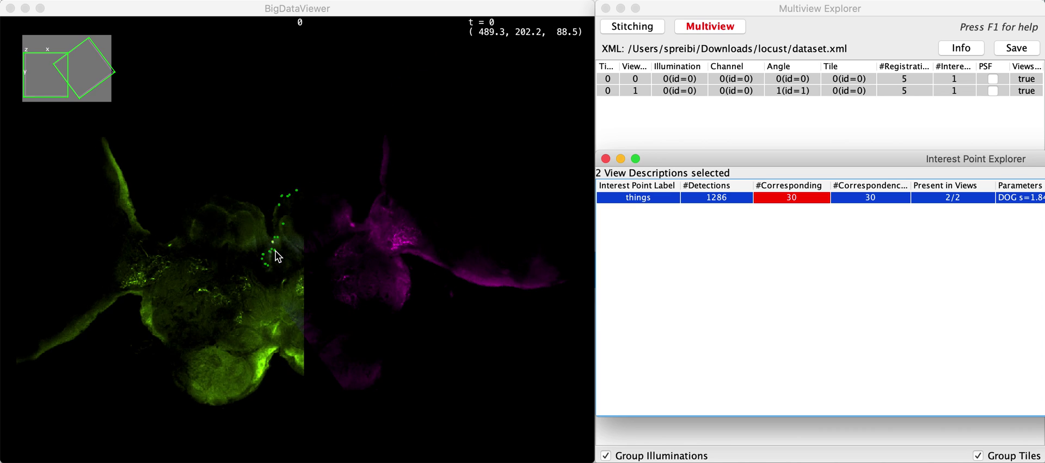
{"action": "left_click", "coordinate": [742, 12]}
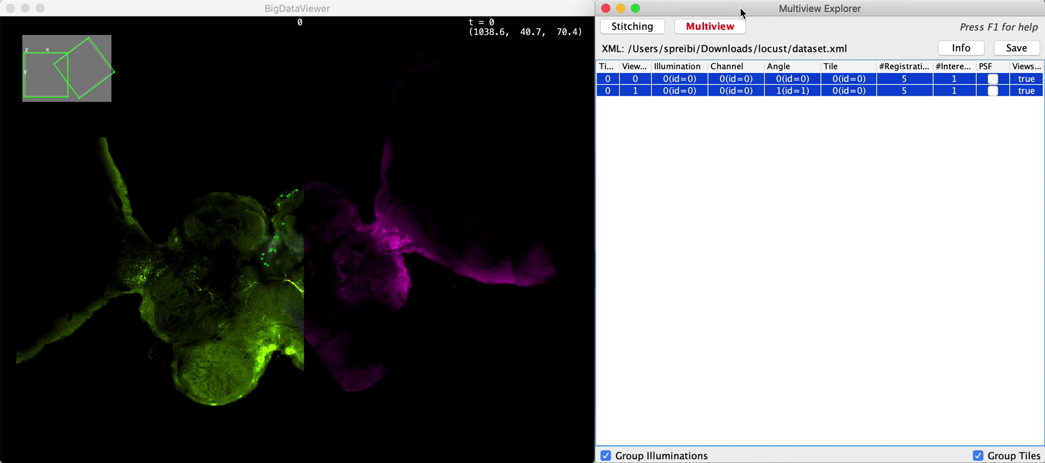
{"action": "scroll", "coordinate": [234, 215], "scroll_direction": "up", "scroll_amount": 5}
{"action": "scroll", "coordinate": [270, 246], "scroll_direction": "up", "scroll_amount": 5}
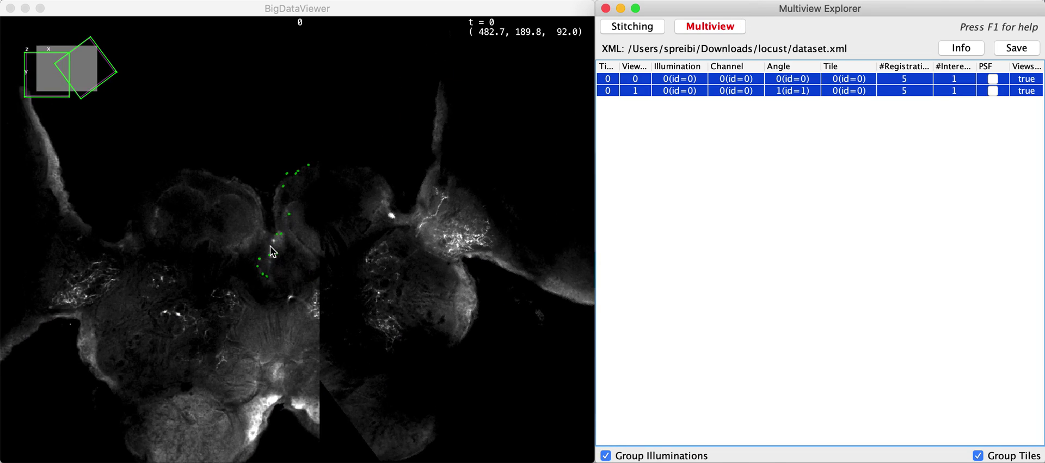
Browse slices in the viewer to see where the correspondences lie
{"action": "left_click", "coordinate": [271, 246]}
{"action": "scroll", "coordinate": [289, 261], "scroll_direction": "down", "scroll_amount": 10}
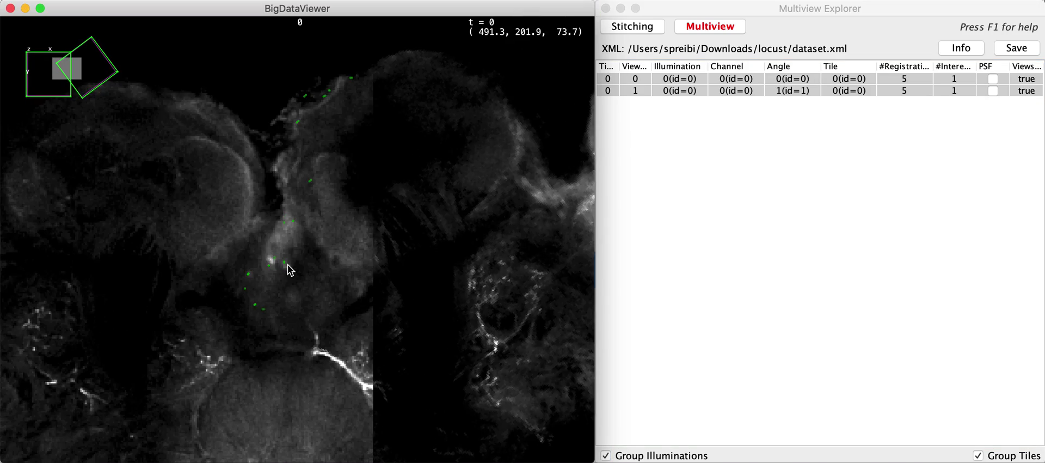
{"action": "scroll", "coordinate": [286, 264], "scroll_direction": "up", "scroll_amount": 5}
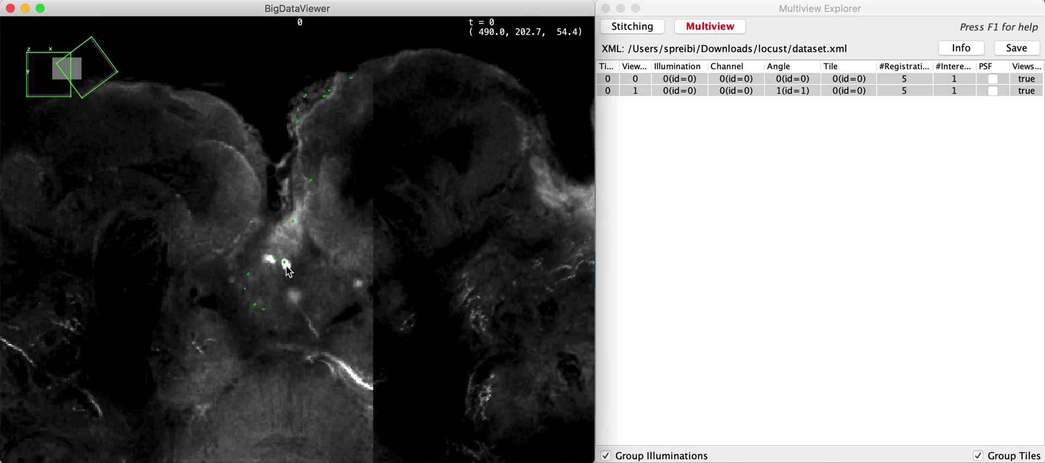
{"action": "scroll", "coordinate": [289, 272], "scroll_direction": "down", "scroll_amount": 8}
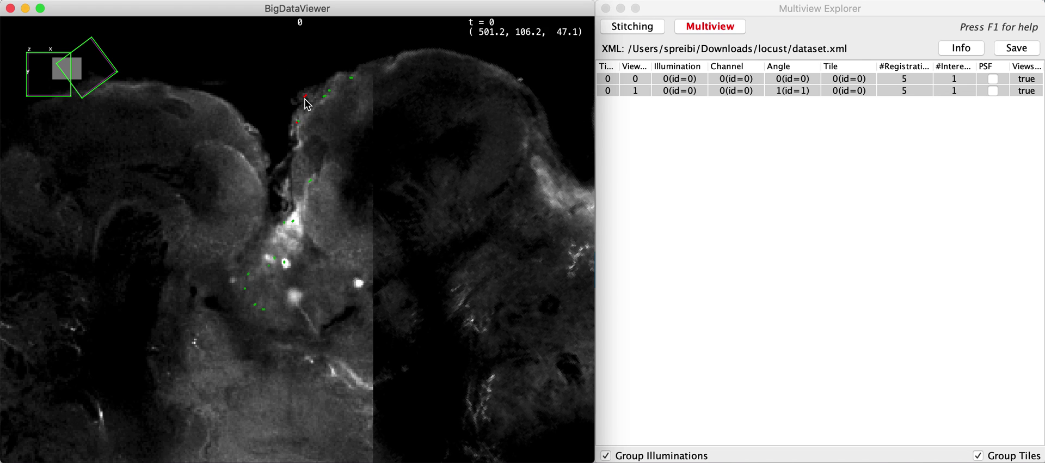
Compare the correspondences in the first view alone, then the second, then both views together
{"action": "left_click", "coordinate": [634, 79]}
{"action": "left_click", "coordinate": [640, 91]}
{"action": "left_click", "coordinate": [650, 79]}
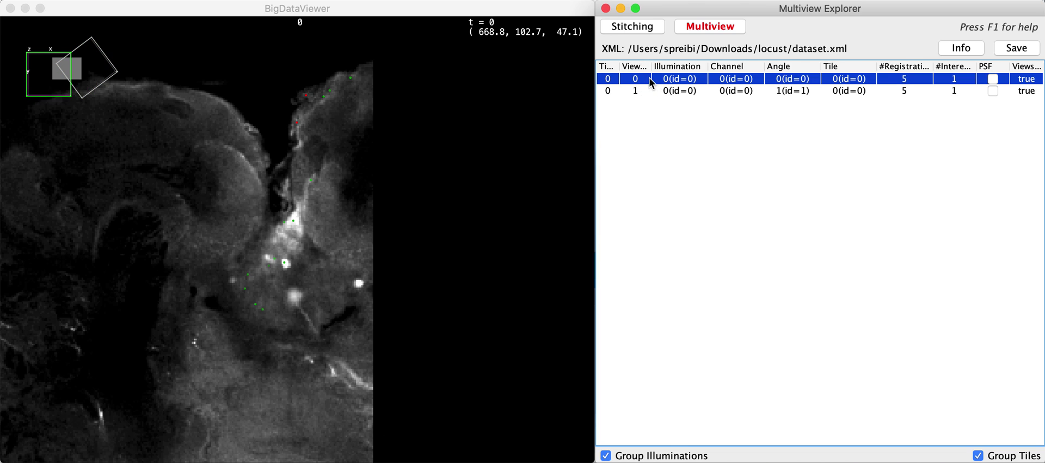
{"action": "left_click", "coordinate": [673, 92], "text": "shift"}
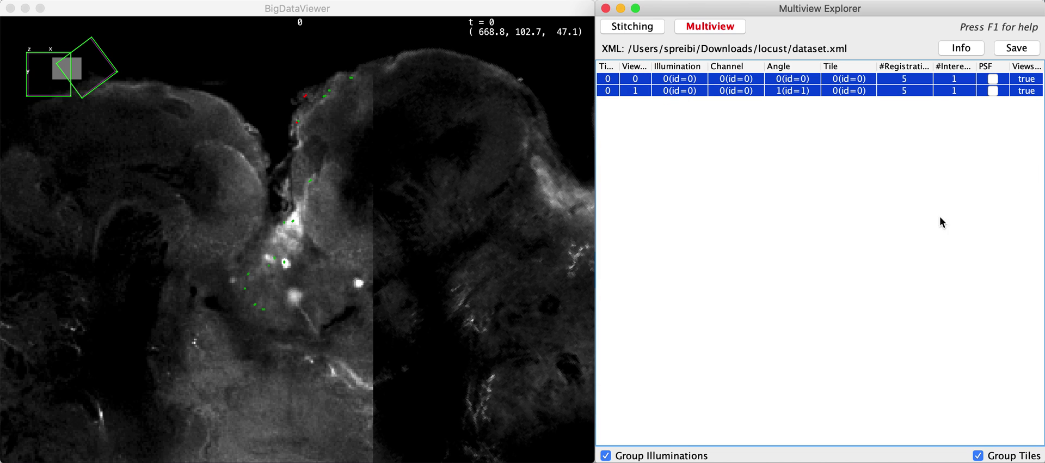
{"action": "left_click", "coordinate": [863, 189]}
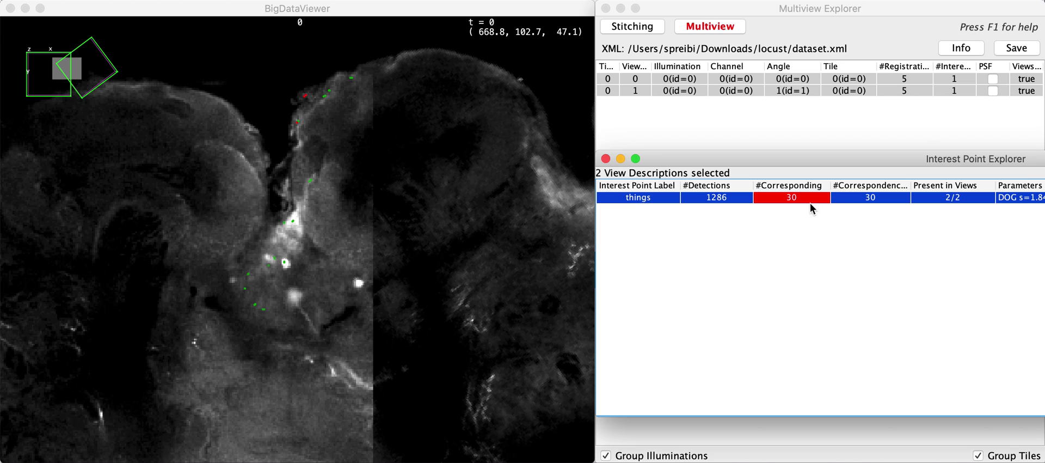
{"action": "left_click", "coordinate": [498, 197]}
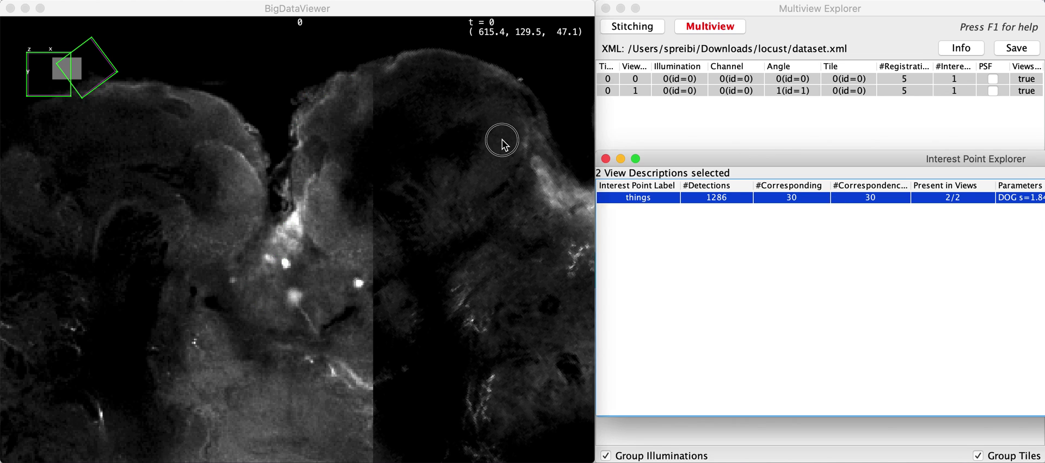
{"action": "scroll", "coordinate": [445, 275], "scroll_direction": "down", "scroll_amount": 5}
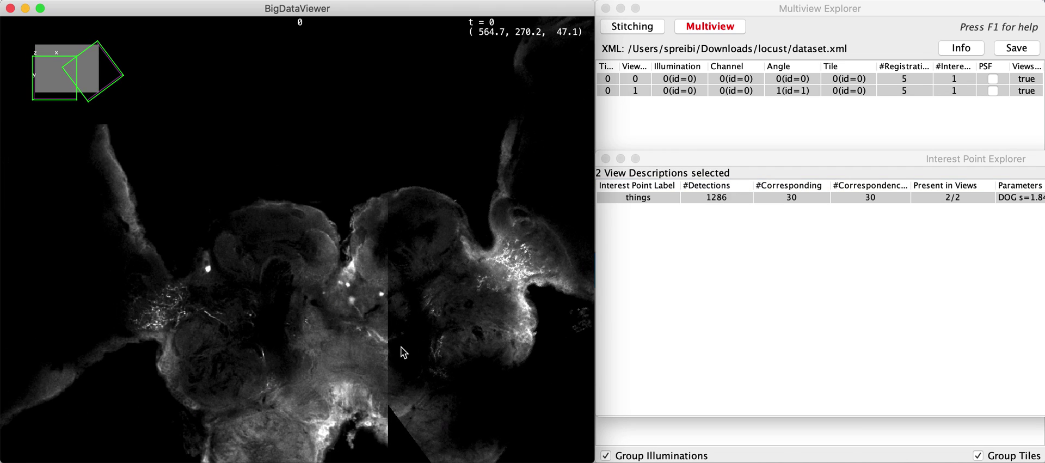
Start a new interest-point registration for both views using closest-points ICP
{"action": "left_click", "coordinate": [820, 12]}
{"action": "right_click", "coordinate": [743, 87]}
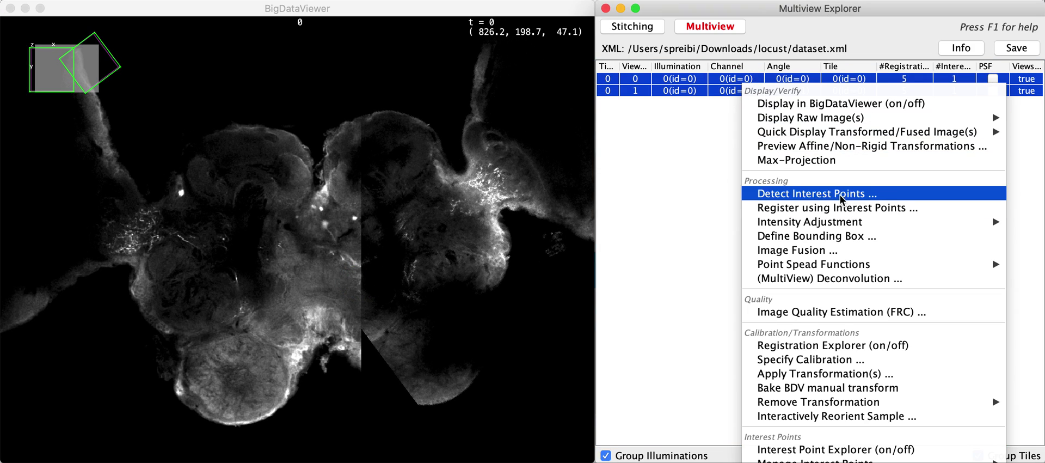
{"action": "left_click", "coordinate": [839, 215]}
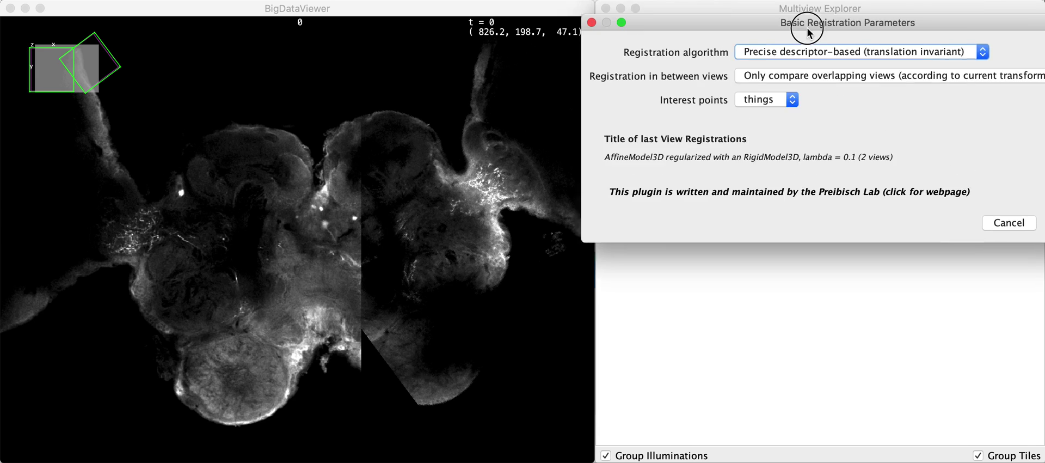
{"action": "left_click_drag", "start_coordinate": [796, 19], "coordinate": [783, 146]}
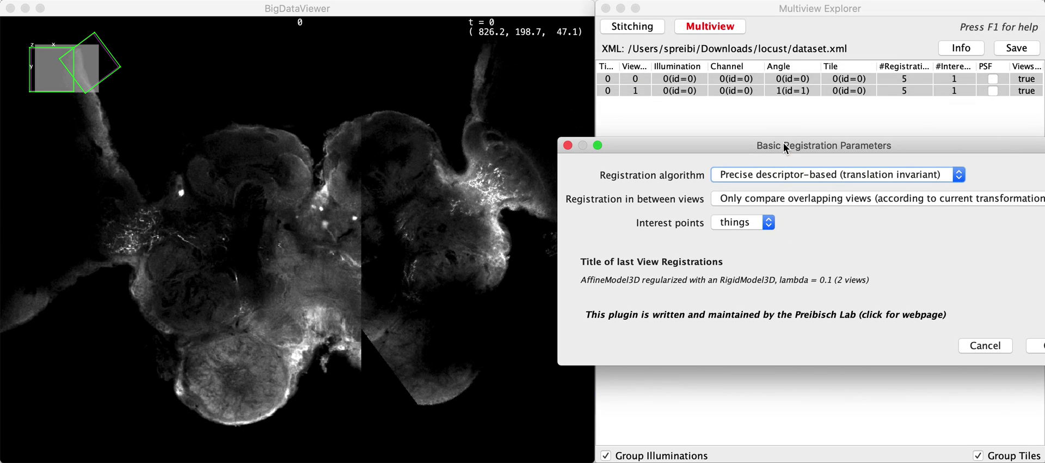
{"action": "left_click", "coordinate": [793, 170]}
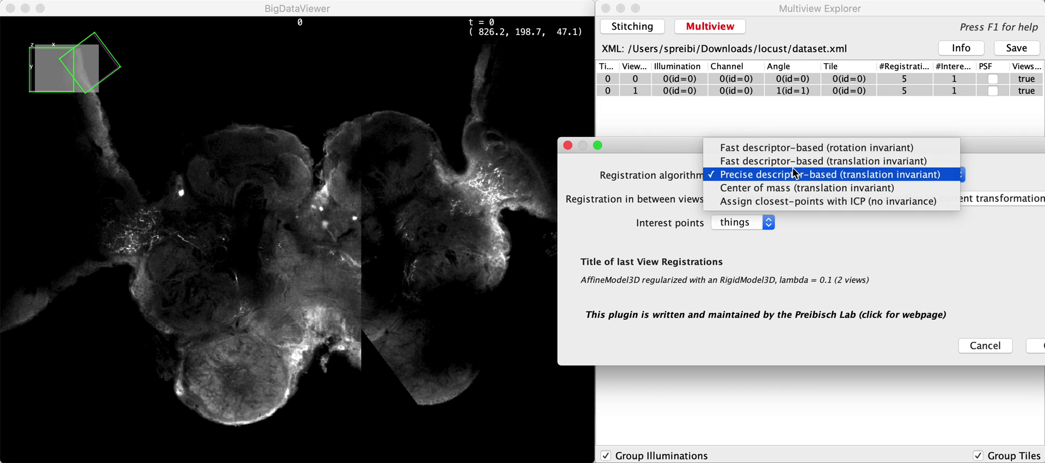
{"action": "left_click", "coordinate": [825, 204]}
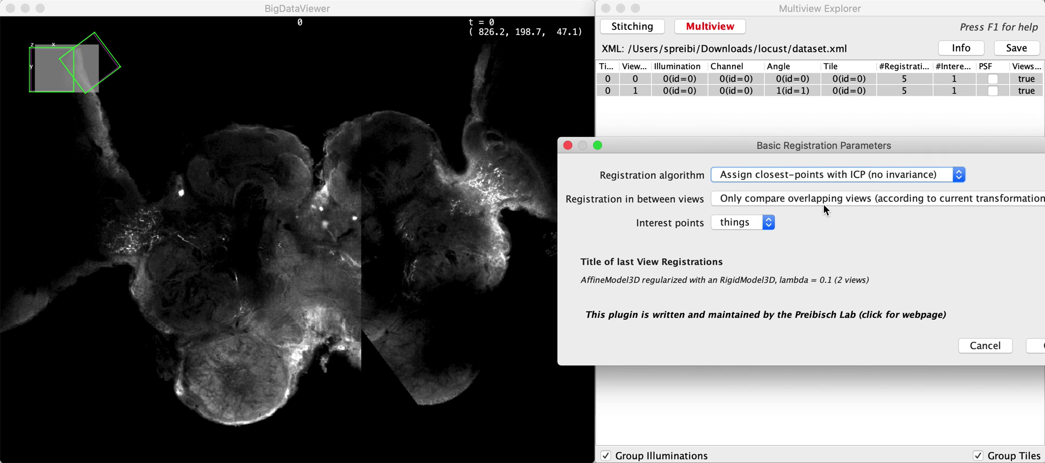
Run affine ICP with distance 5 and 100 iterations, regularized toward Rigid with lambda 0.10
{"action": "left_click", "coordinate": [1042, 346]}
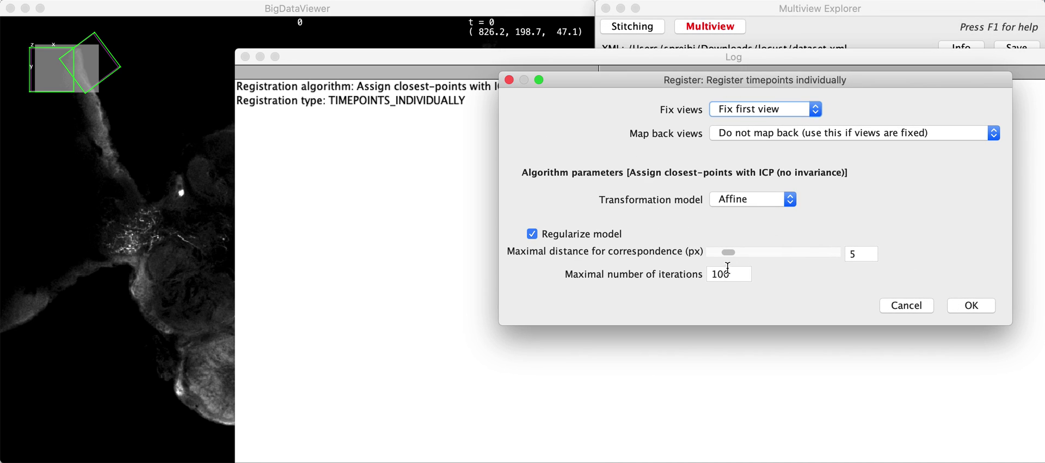
{"action": "left_click", "coordinate": [987, 310]}
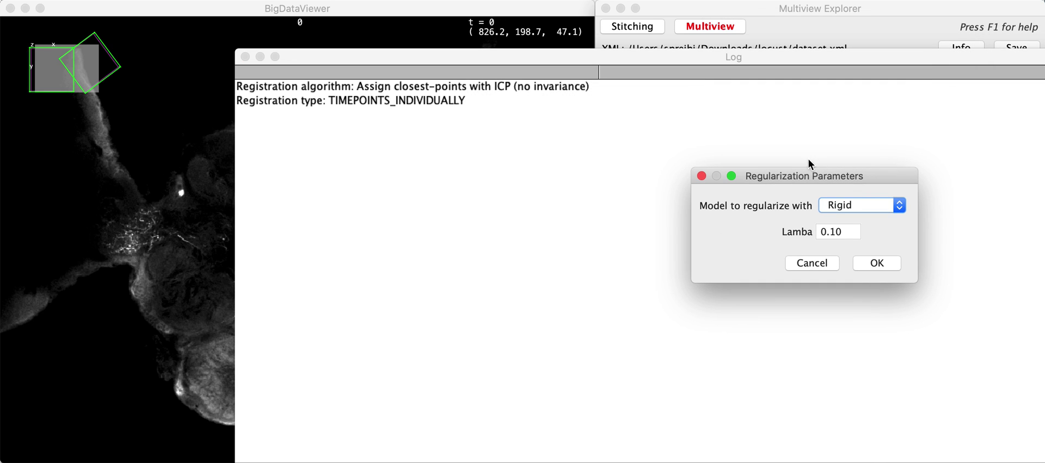
{"action": "left_click_drag", "start_coordinate": [553, 65], "coordinate": [1044, 346]}
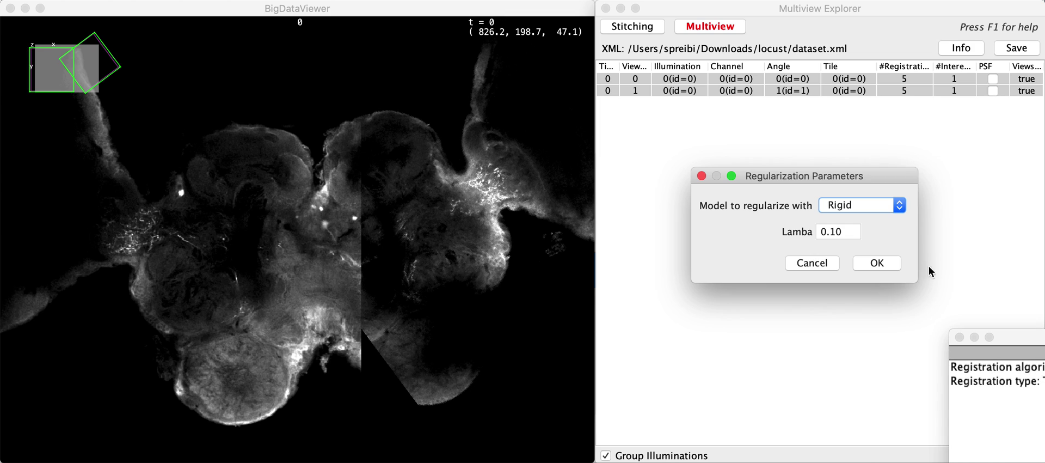
{"action": "left_click", "coordinate": [887, 263]}
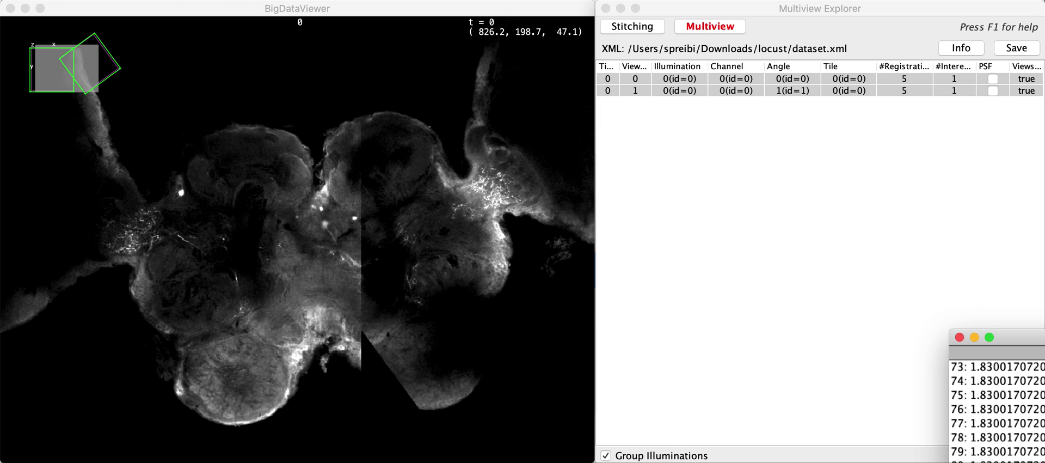
{"action": "left_click", "coordinate": [990, 337]}
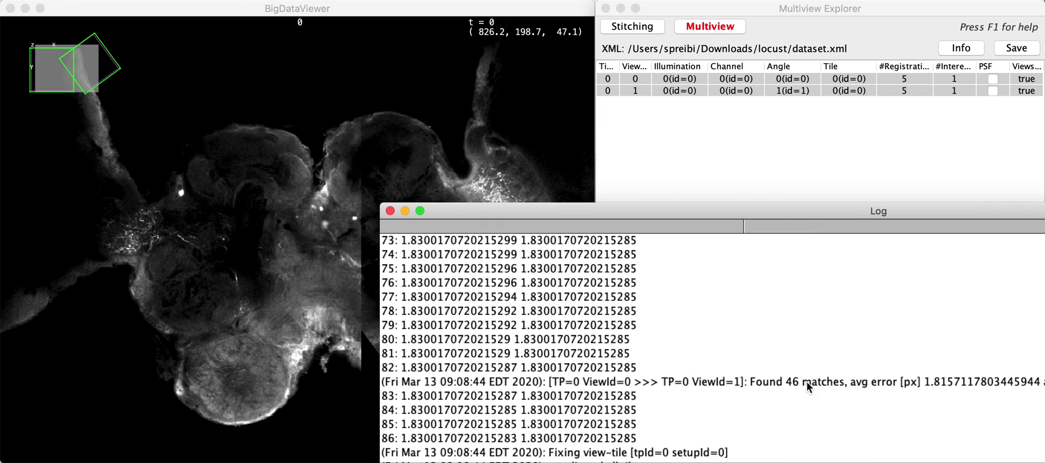
{"action": "left_click", "coordinate": [813, 384]}
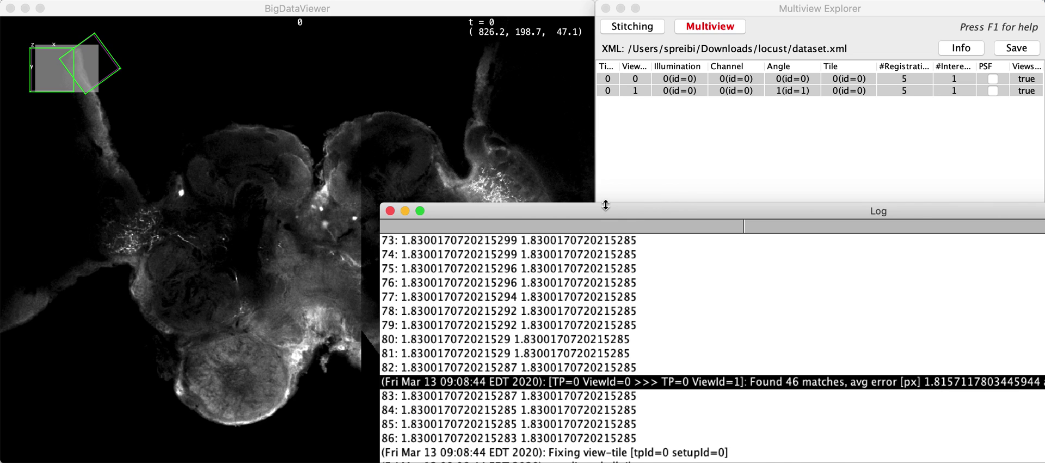
{"action": "left_click_drag", "start_coordinate": [605, 205], "coordinate": [936, 210]}
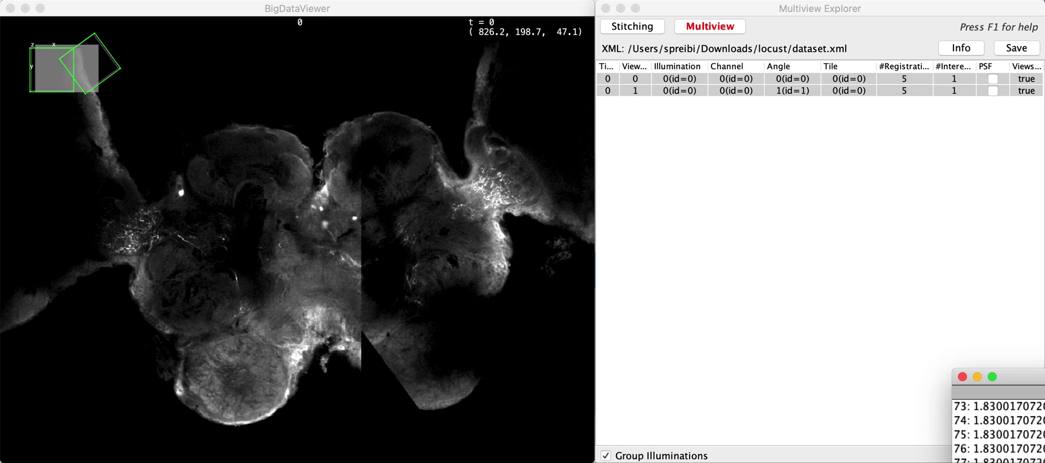
{"action": "left_click", "coordinate": [798, 200]}
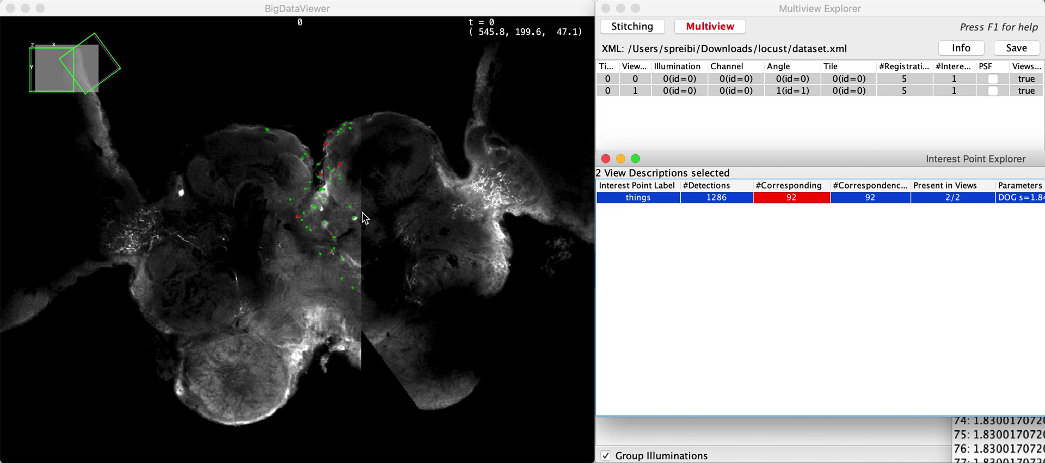
Show both views overlaid in magenta and green, zooming in on the overlap
{"action": "left_click", "coordinate": [770, 8]}
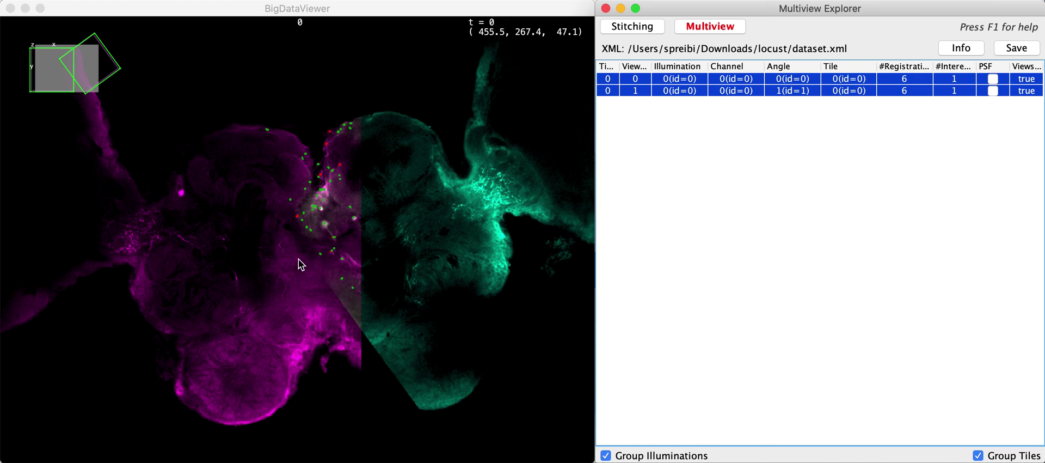
{"action": "scroll", "coordinate": [362, 299], "scroll_direction": "up", "scroll_amount": 5}
{"action": "scroll", "coordinate": [351, 302], "scroll_direction": "up", "scroll_amount": 5}
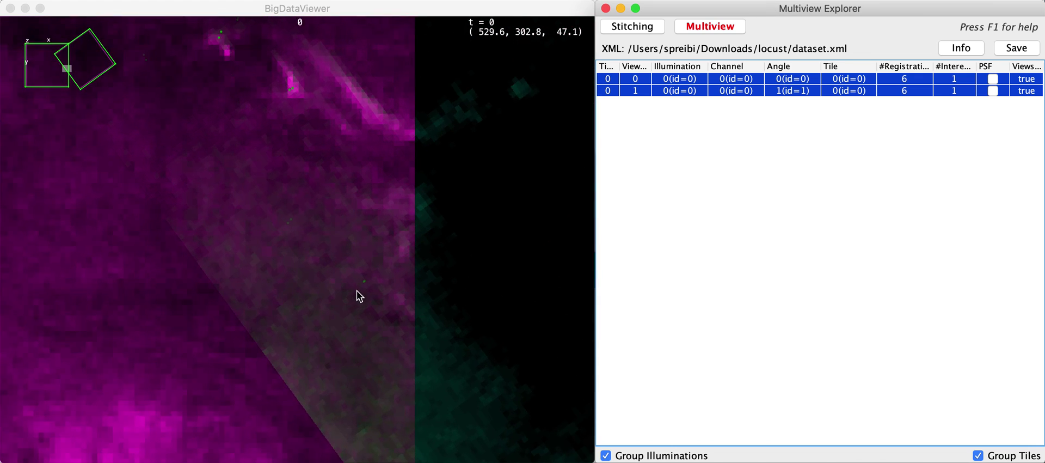
{"action": "scroll", "coordinate": [358, 302], "scroll_direction": "down", "scroll_amount": 10}
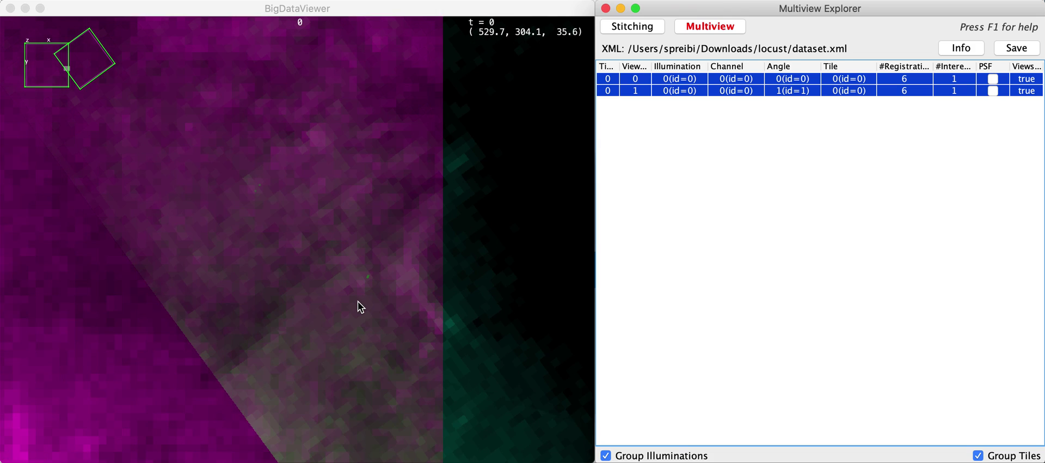
{"action": "scroll", "coordinate": [358, 302], "scroll_direction": "down", "scroll_amount": 8}
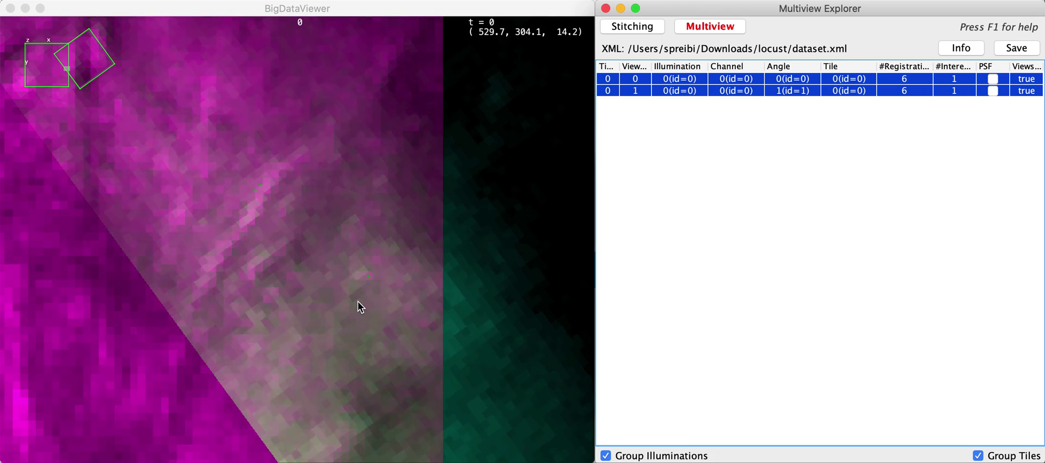
{"action": "scroll", "coordinate": [357, 302], "scroll_direction": "up", "scroll_amount": 6}
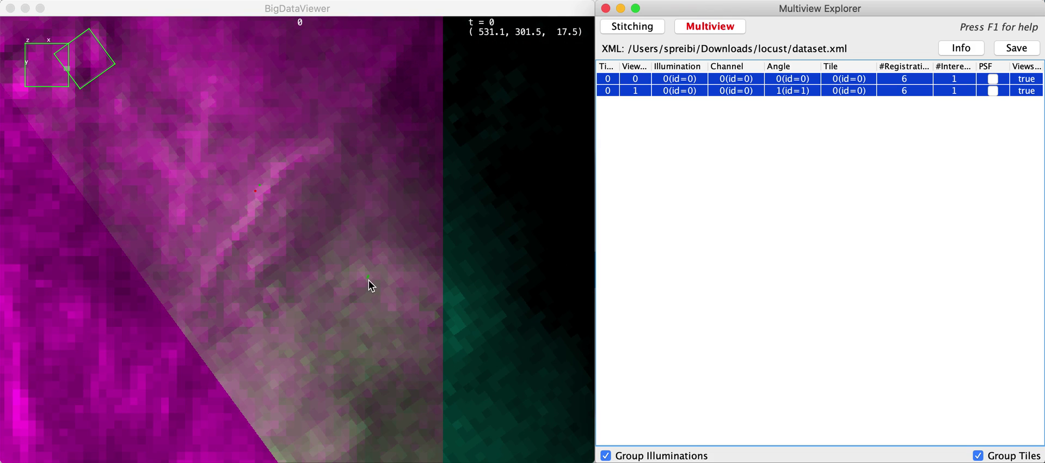
Inspect the overlap in other slice orientations with trilinear interpolation turned on
{"action": "left_click", "coordinate": [369, 279]}
{"action": "key", "text": "shift+x"}
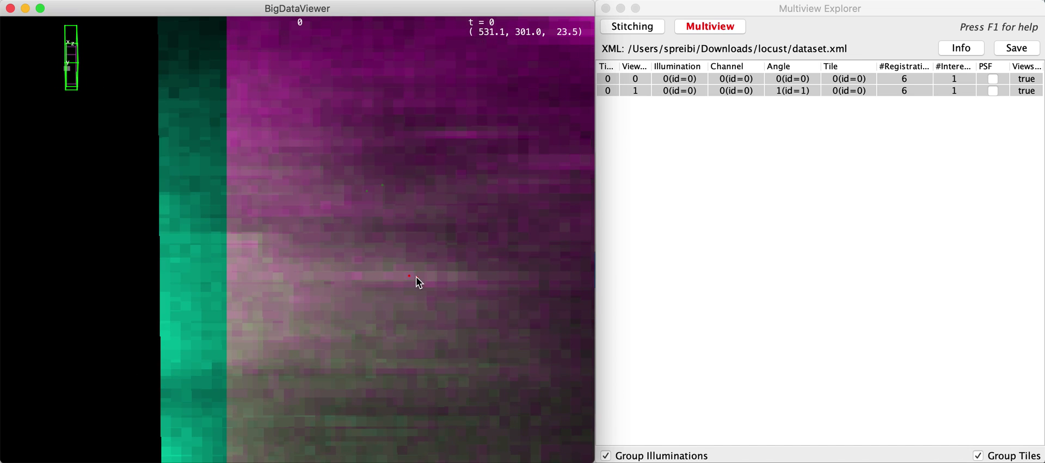
{"action": "key", "text": "shift+y"}
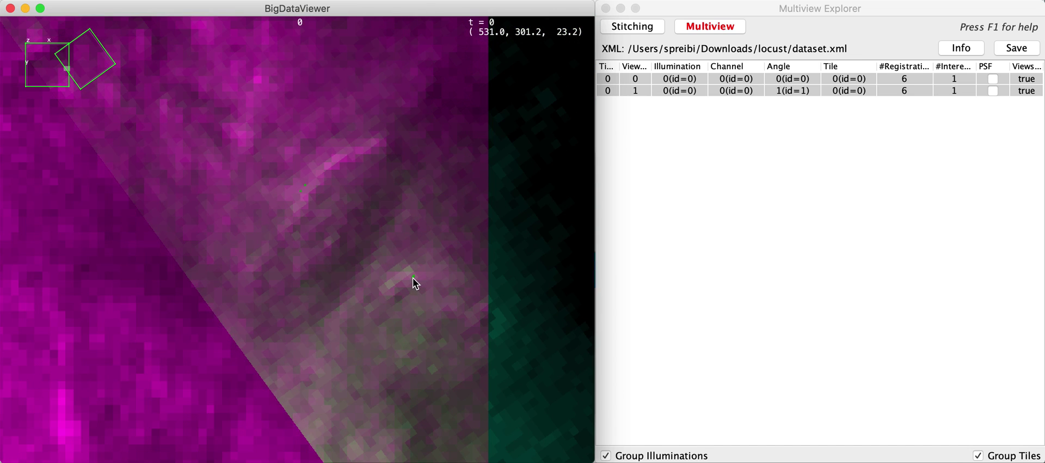
{"action": "key", "text": "i"}
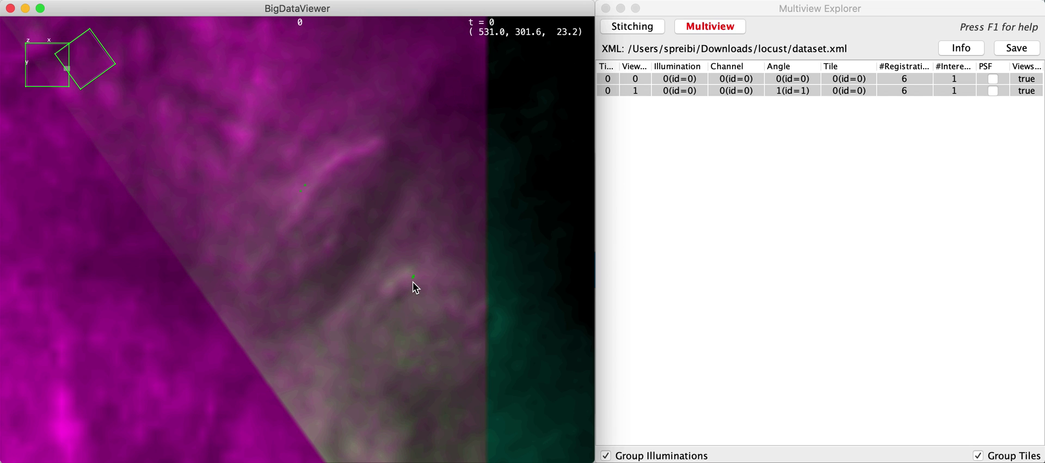
{"action": "scroll", "coordinate": [415, 288], "scroll_direction": "down", "scroll_amount": 5}
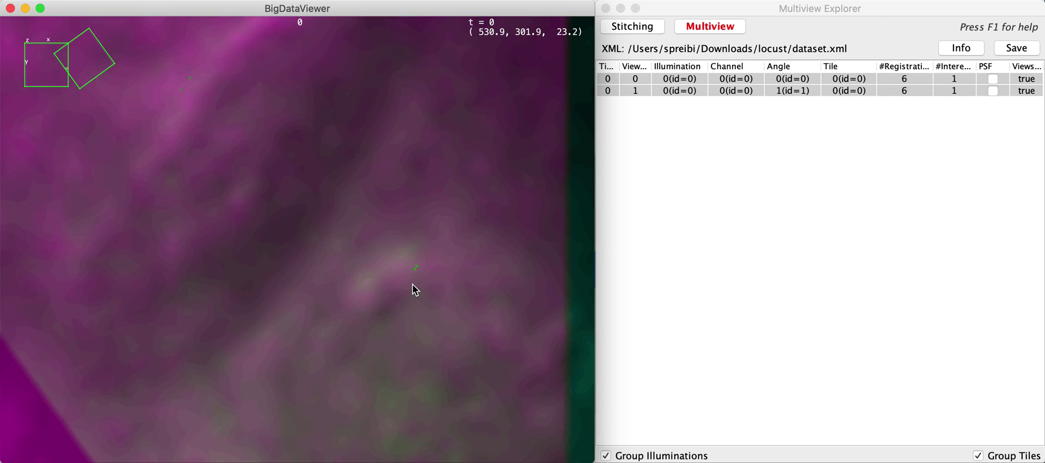
{"action": "scroll", "coordinate": [413, 286], "scroll_direction": "down", "scroll_amount": 4}
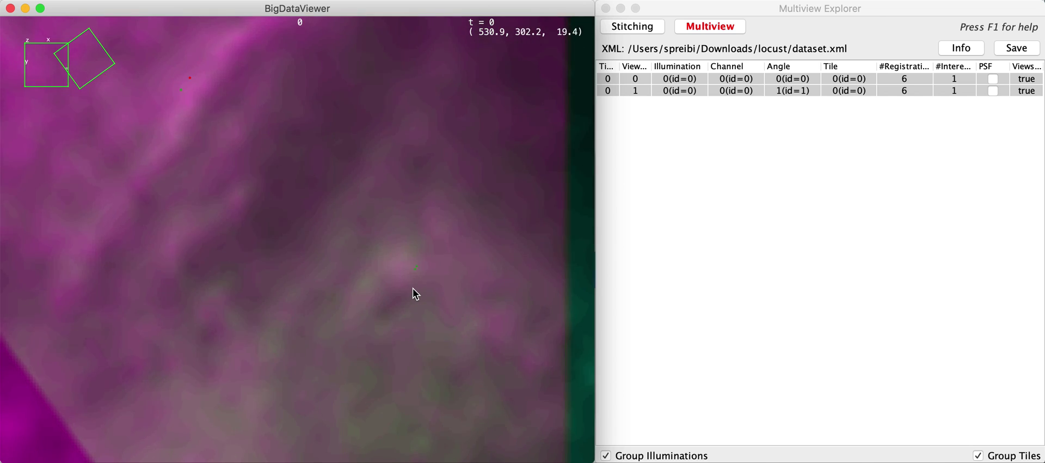
{"action": "scroll", "coordinate": [416, 294], "scroll_direction": "up", "scroll_amount": 3}
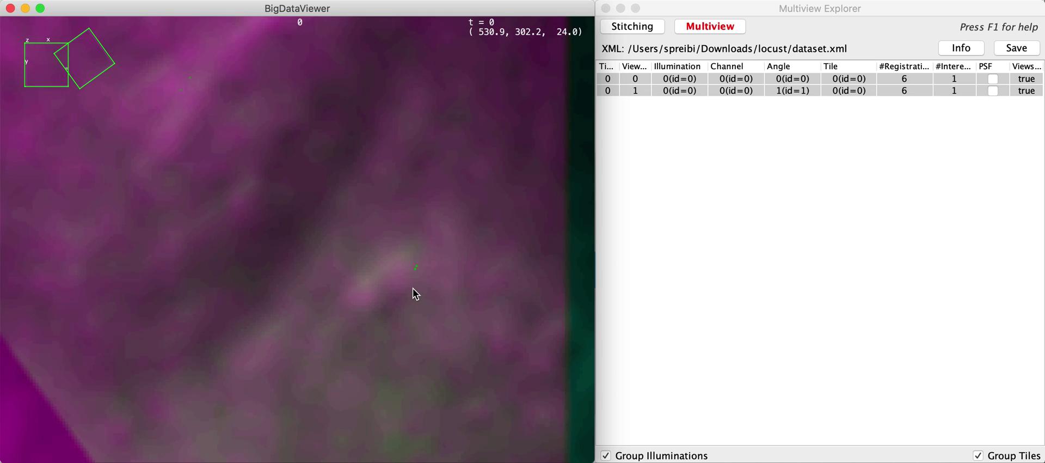
{"action": "scroll", "coordinate": [414, 294], "scroll_direction": "up", "scroll_amount": 3}
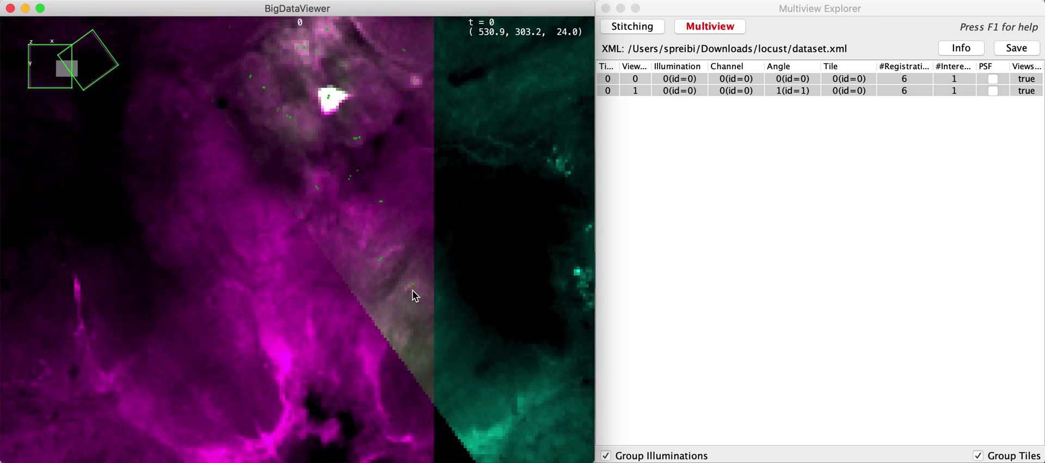
{"action": "scroll", "coordinate": [413, 229], "scroll_direction": "down", "scroll_amount": 6}
{"action": "left_click_drag", "start_coordinate": [414, 196], "coordinate": [413, 247]}
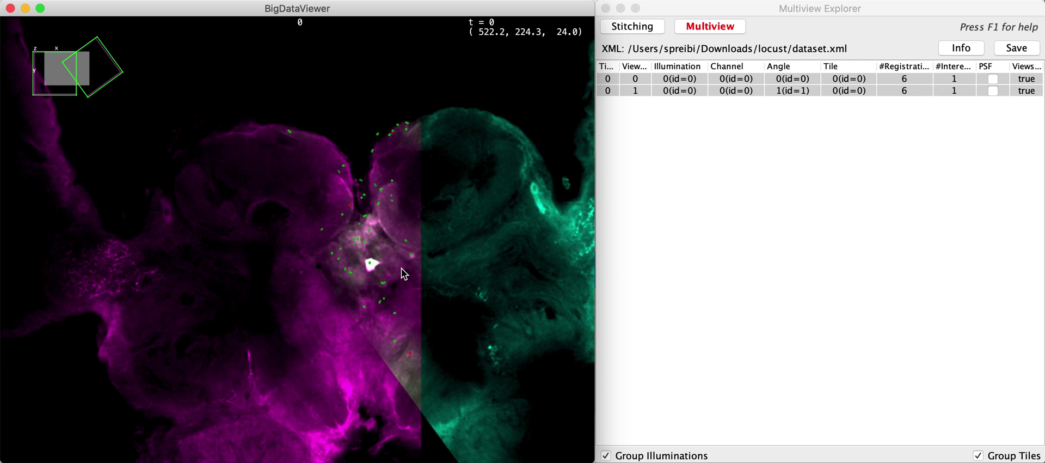
Recentre the sample, hide the 'things' interest points, and save the dataset to dataset.xml
{"action": "scroll", "coordinate": [403, 274], "scroll_direction": "down", "scroll_amount": 2}
{"action": "left_click_drag", "start_coordinate": [439, 276], "coordinate": [417, 256]}
{"action": "right_click", "coordinate": [964, 273]}
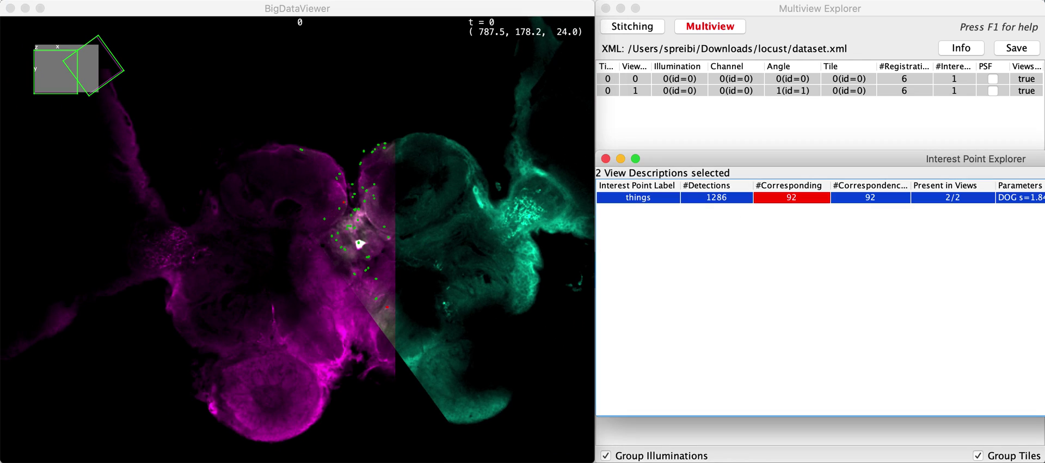
{"action": "left_click", "coordinate": [774, 192]}
{"action": "left_click", "coordinate": [756, 140]}
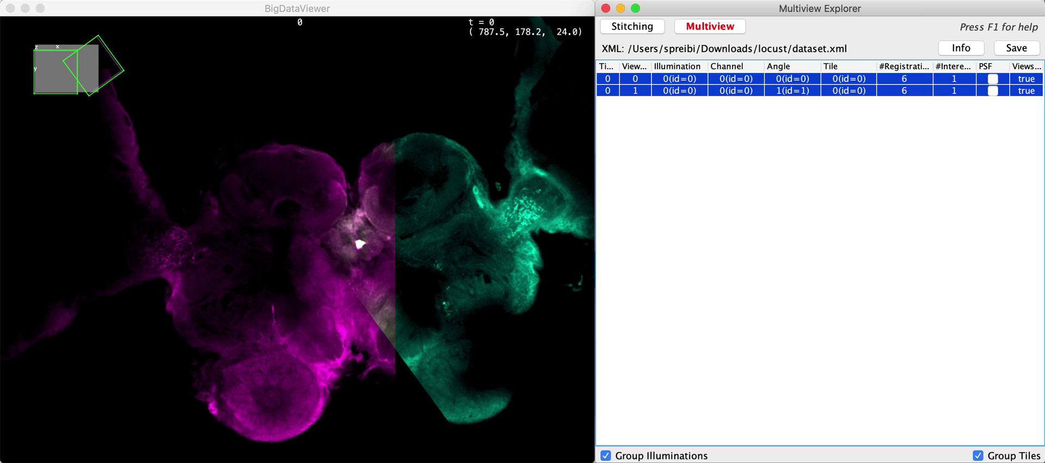
{"action": "left_click", "coordinate": [1018, 49]}
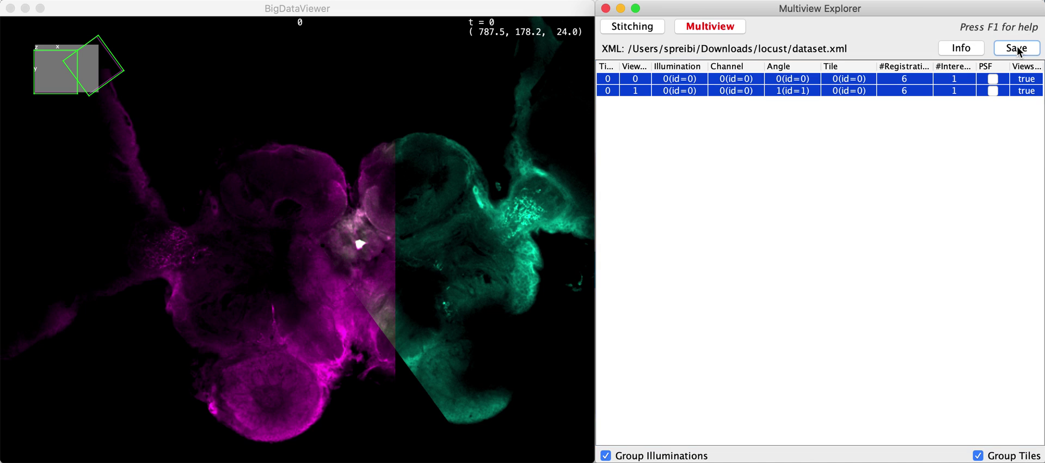